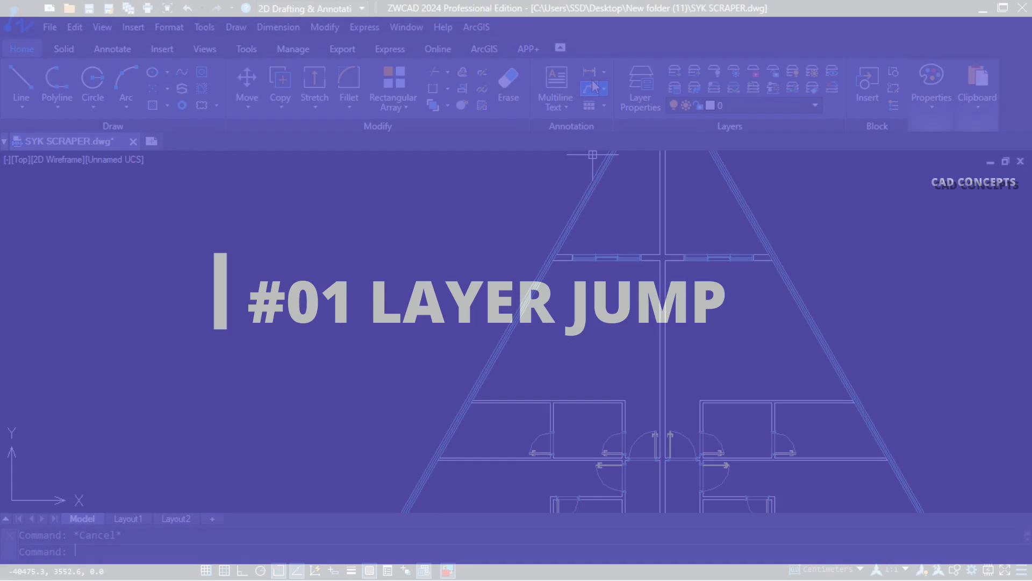
Add a vertical 485 linear dimension left of the upper room
click(589, 73)
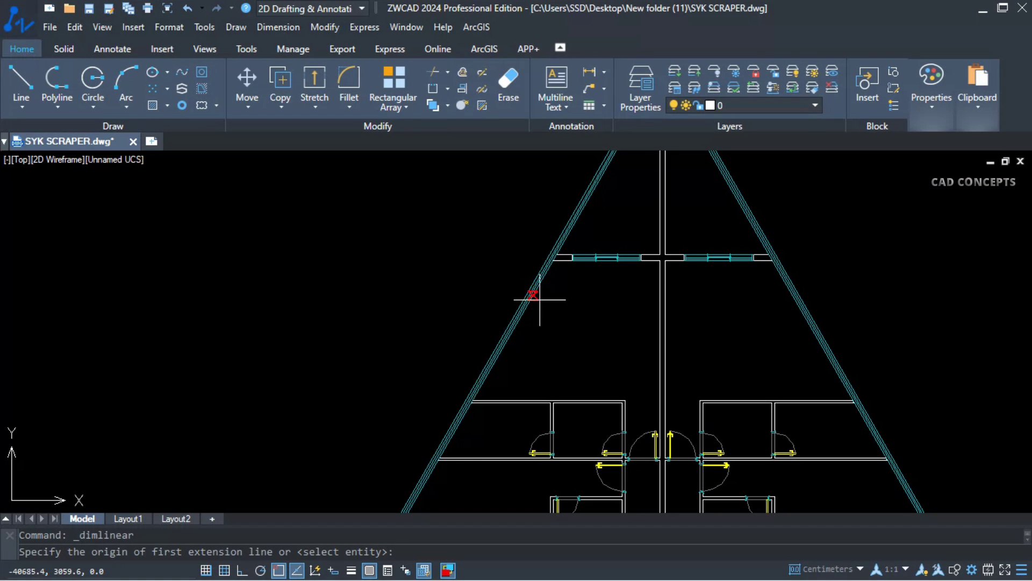
click(573, 260)
click(570, 401)
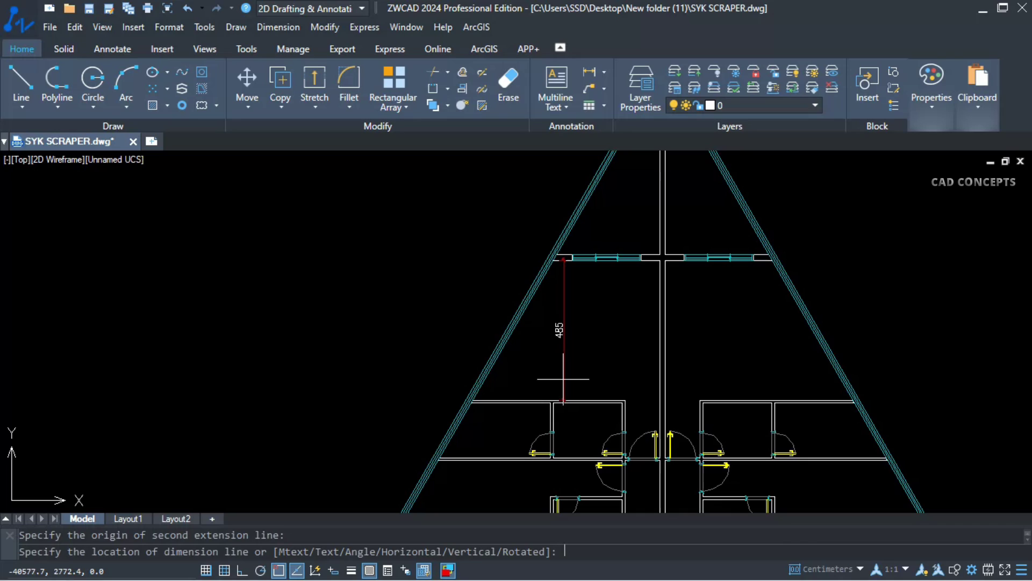
click(559, 376)
click(559, 326)
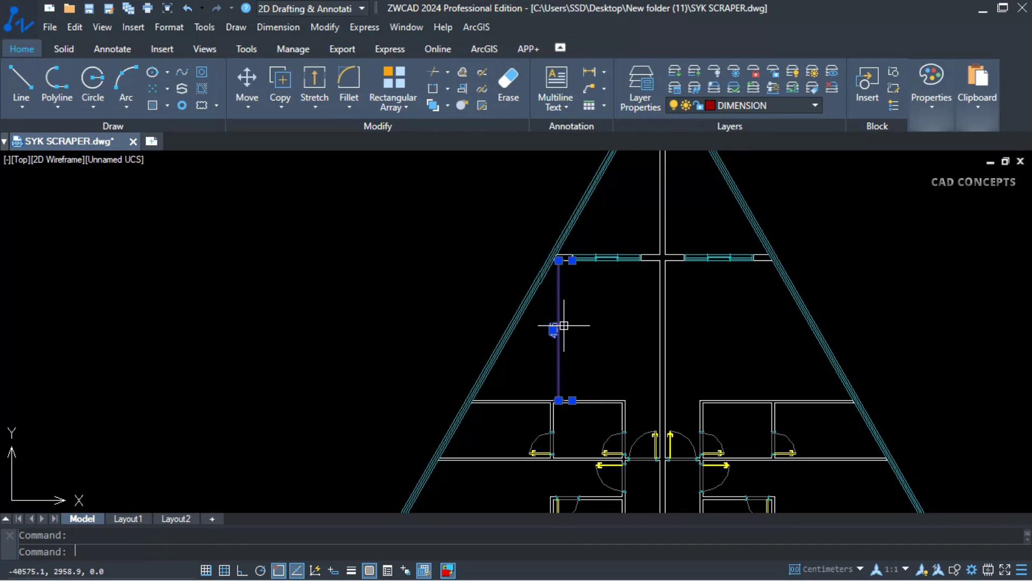
key(Escape)
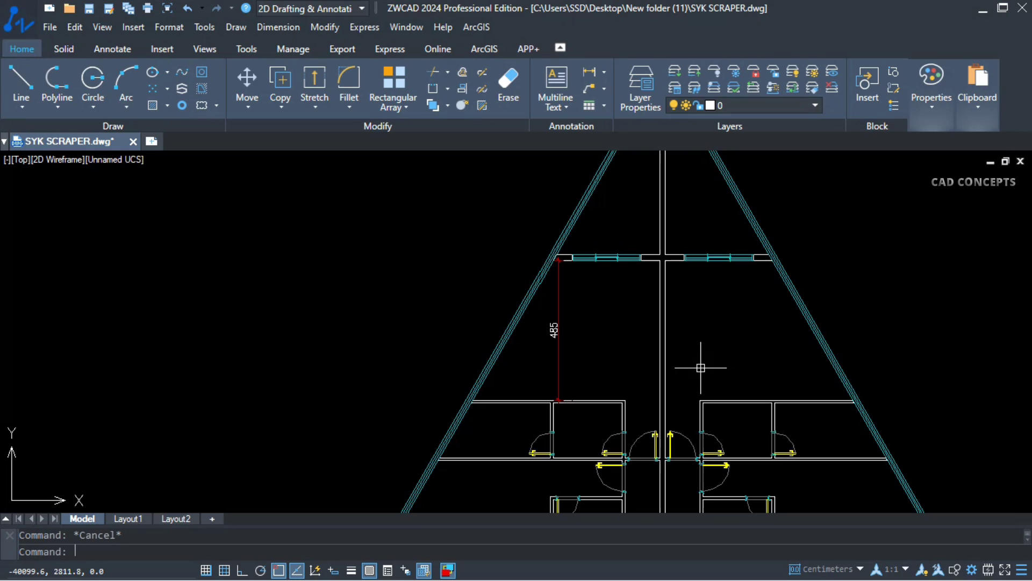
Dimension the right lower room with a 190 height and a 240 width
key(space)
scroll(741, 439, up, 2)
click(756, 402)
click(755, 457)
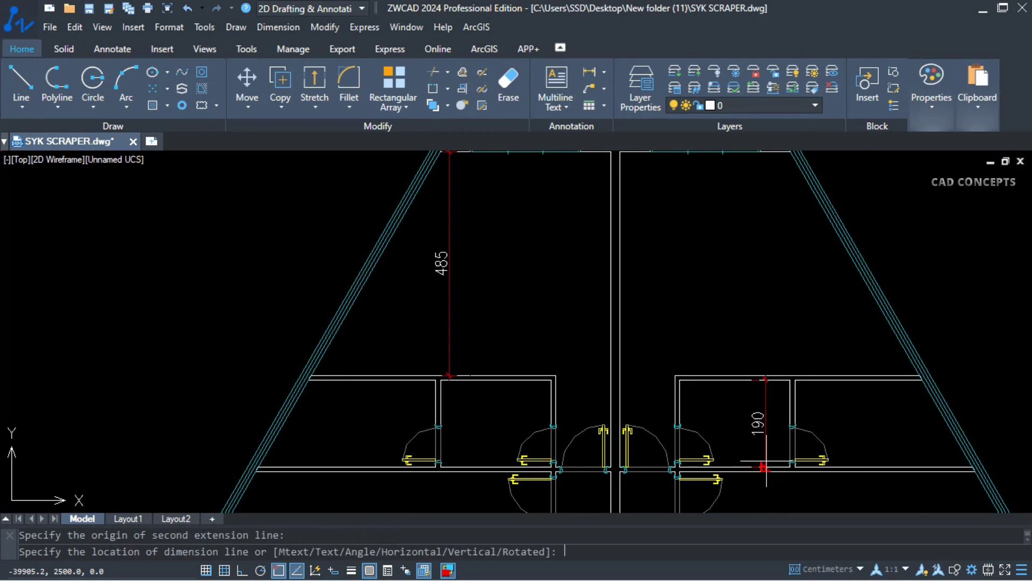
click(766, 466)
key(space)
click(679, 380)
click(790, 381)
click(735, 395)
click(734, 387)
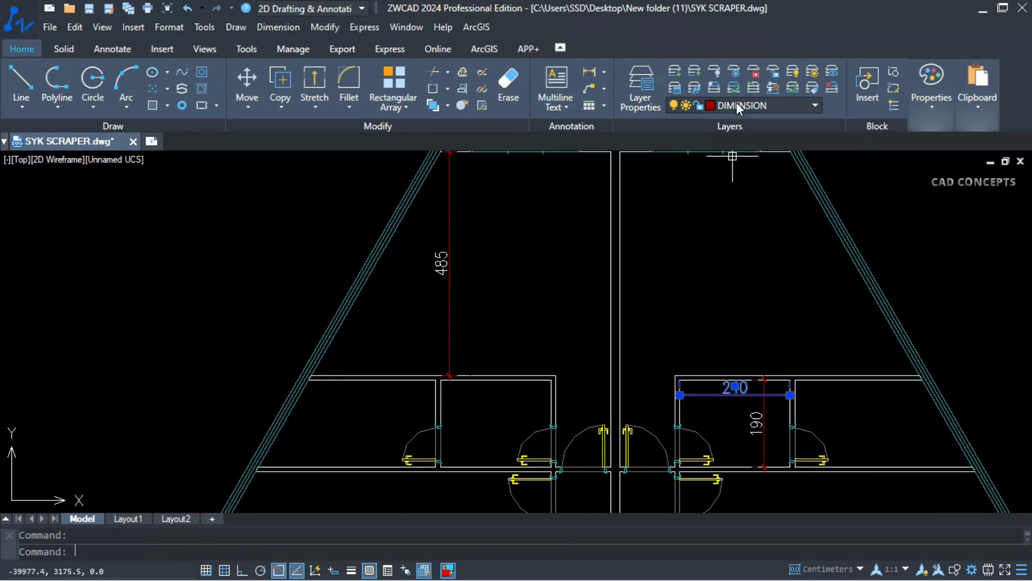
click(441, 264)
key(Escape)
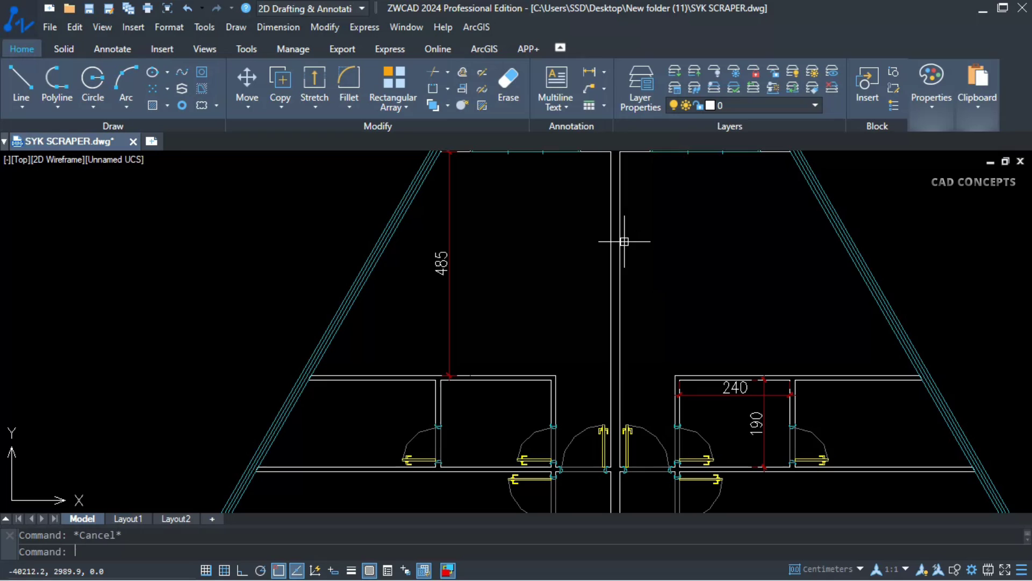
Dimension the left lower room with a 190 height and a 240 width
key(space)
click(496, 378)
click(496, 466)
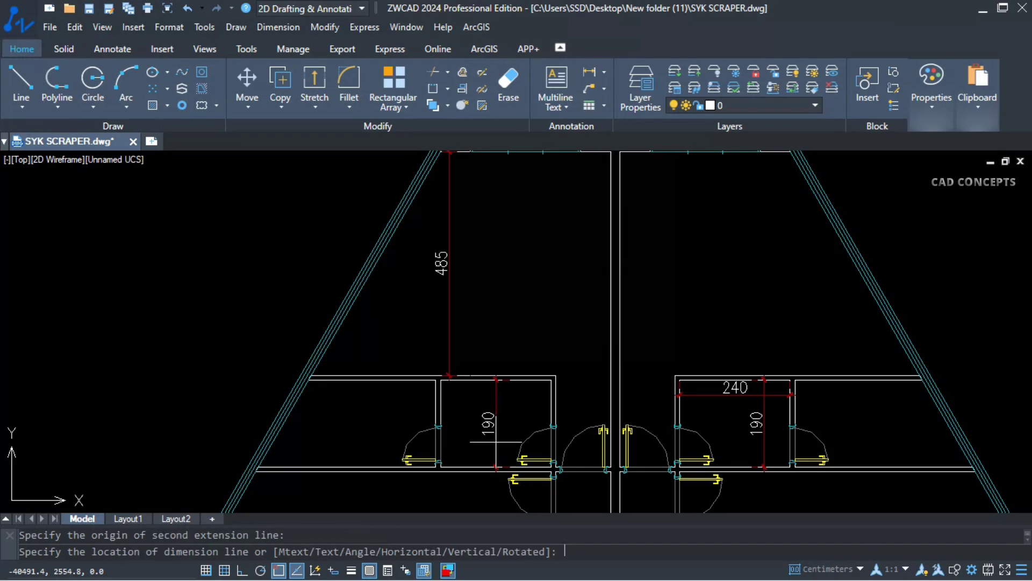
click(495, 419)
key(space)
click(440, 402)
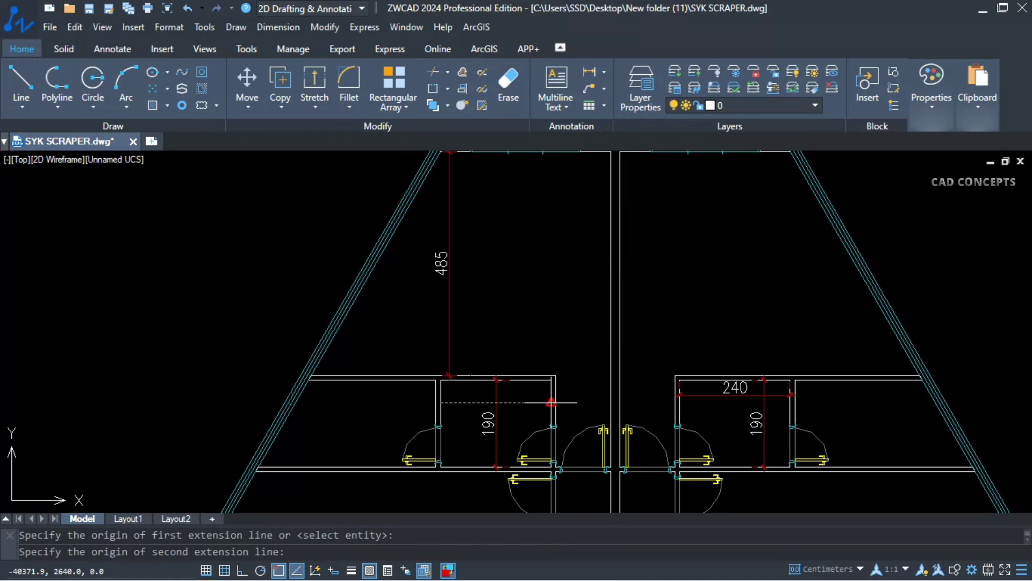
click(553, 400)
click(552, 401)
middle_drag(567, 302, 594, 369)
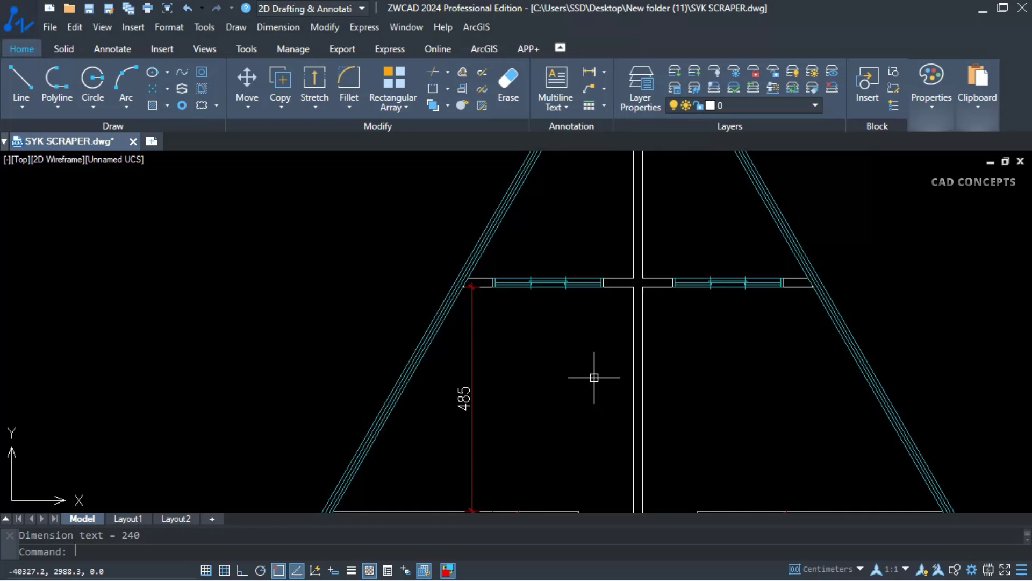
scroll(593, 284, down, 3)
scroll(646, 184, down, 1)
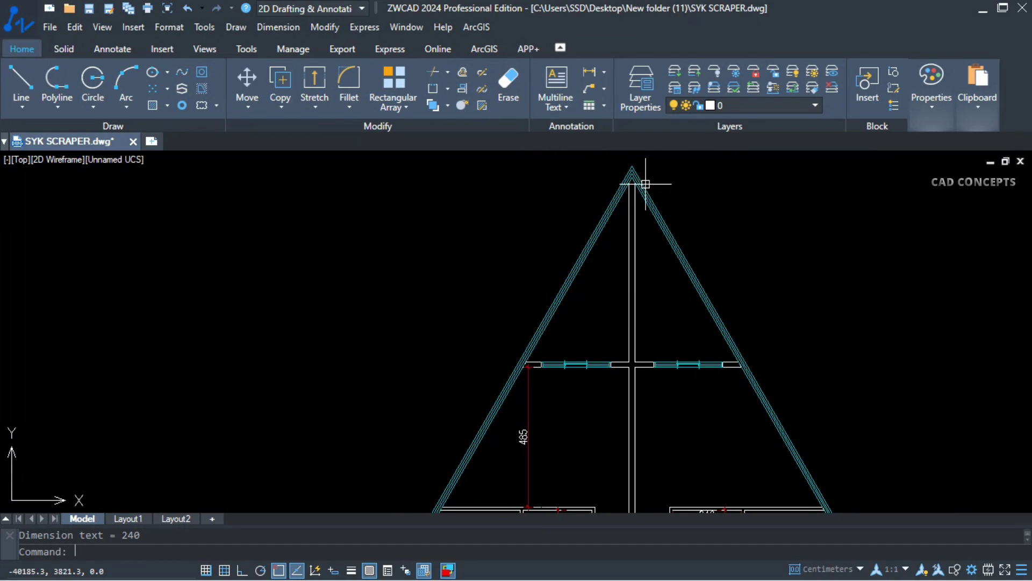
Hatch the left upper roof triangle and confirm the hatch sits on the HATCH layer
text(h)
key(space)
click(611, 318)
key(space)
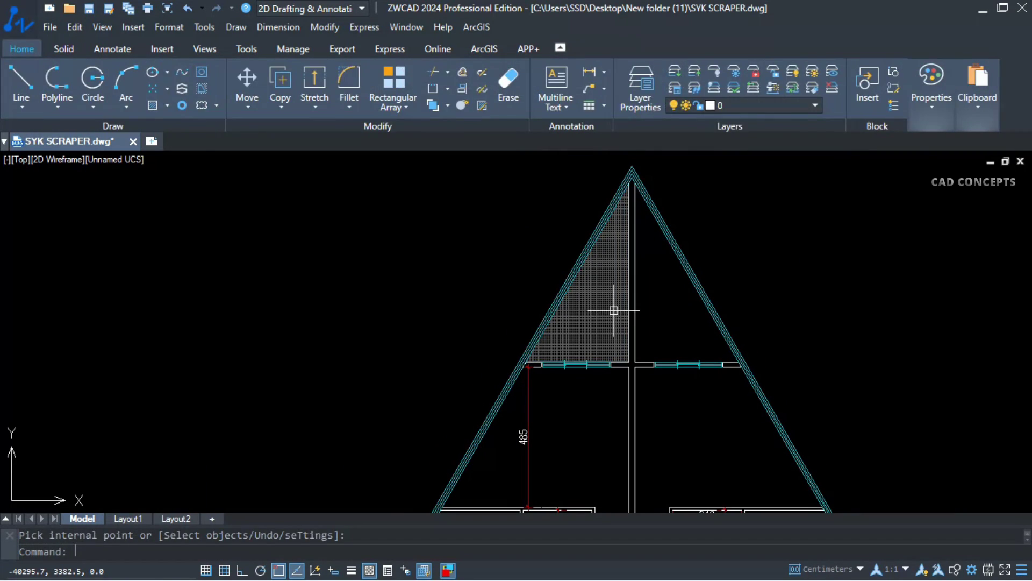
click(613, 310)
click(717, 66)
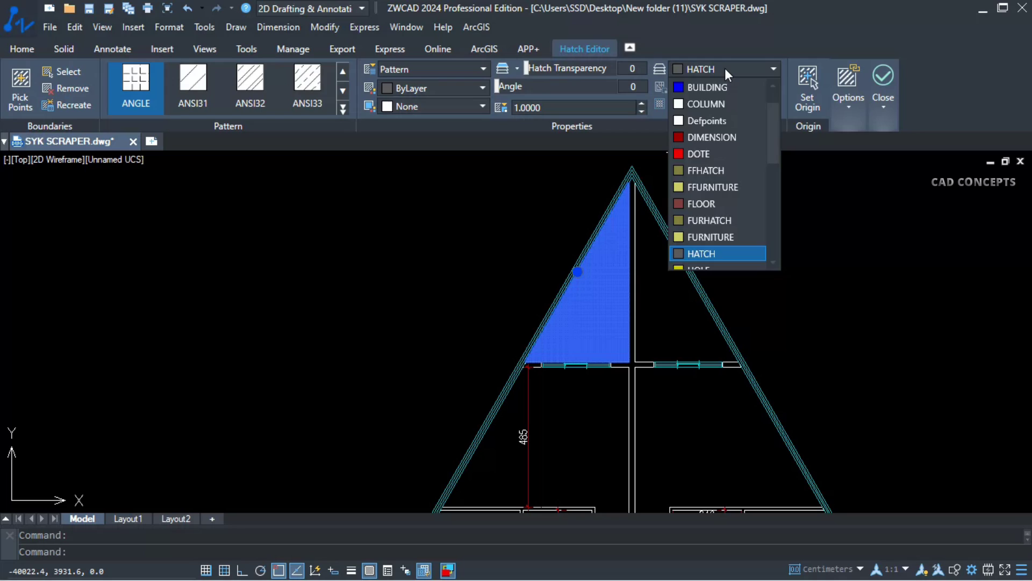
click(724, 68)
key(Escape)
click(612, 262)
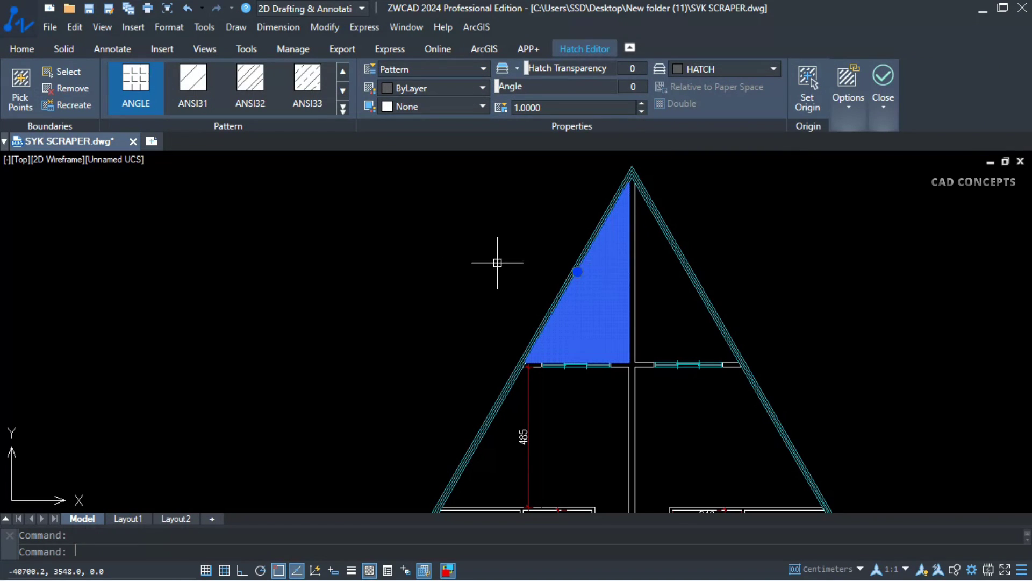
click(31, 48)
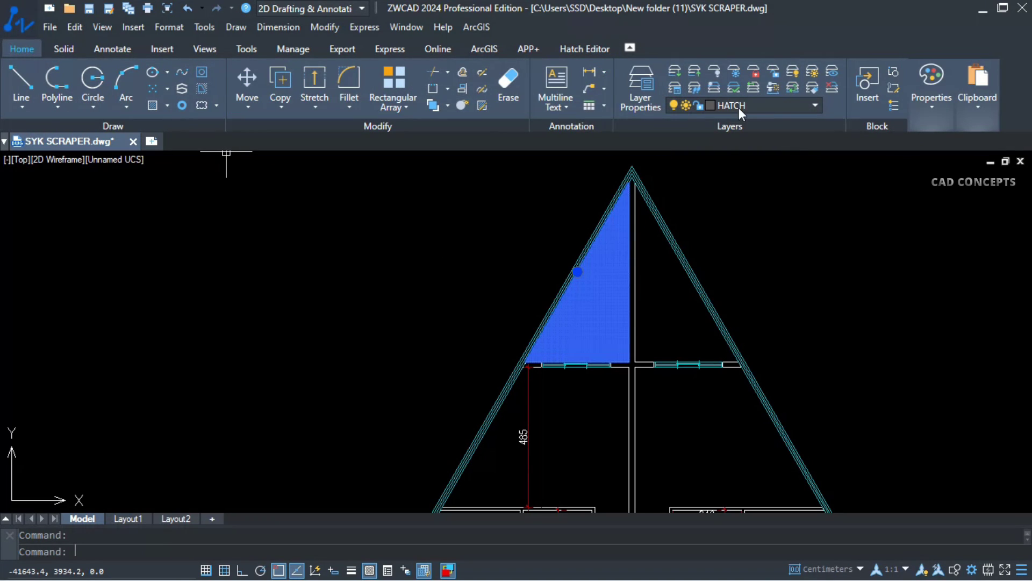
key(Escape)
Hatch the right upper roof triangle, keeping layer 0 current
key(Return)
click(668, 299)
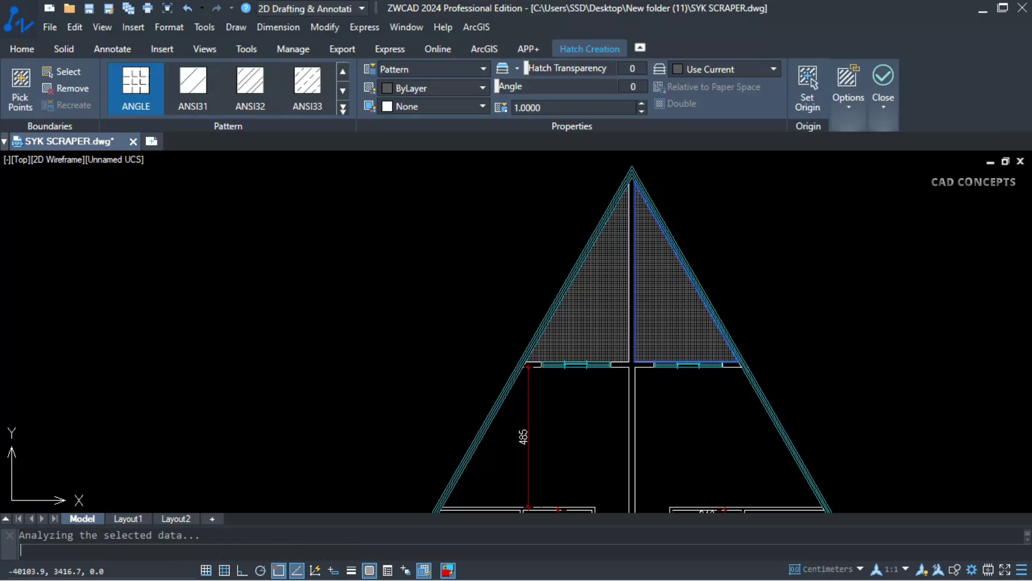
key(Return)
key(Escape)
scroll(624, 215, down, 3)
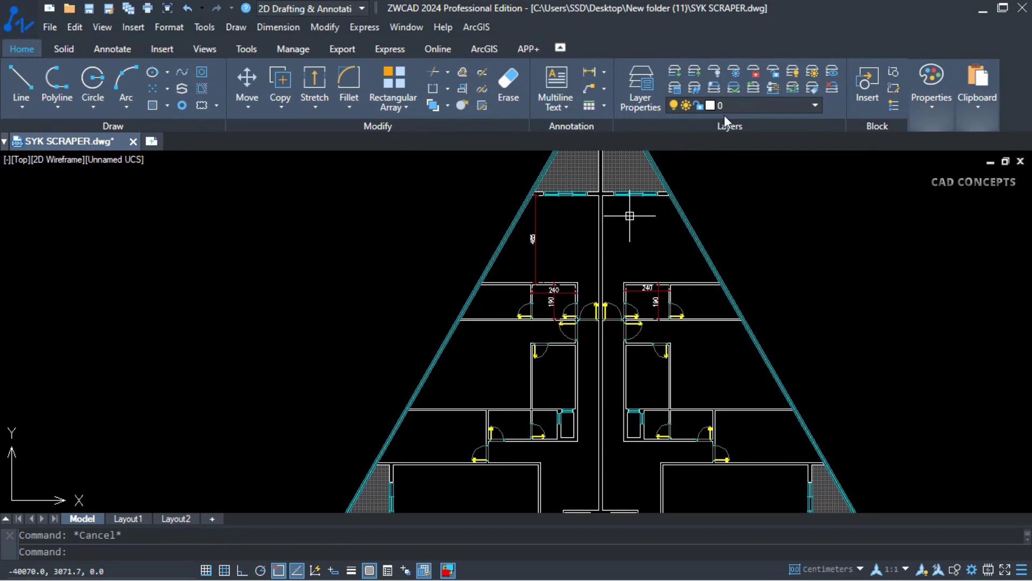
click(721, 111)
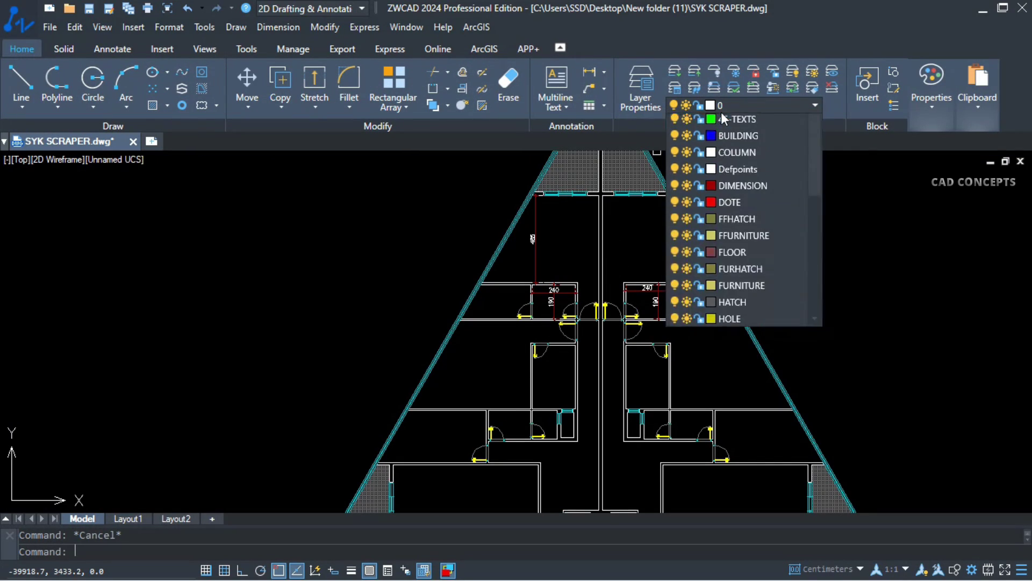
click(724, 110)
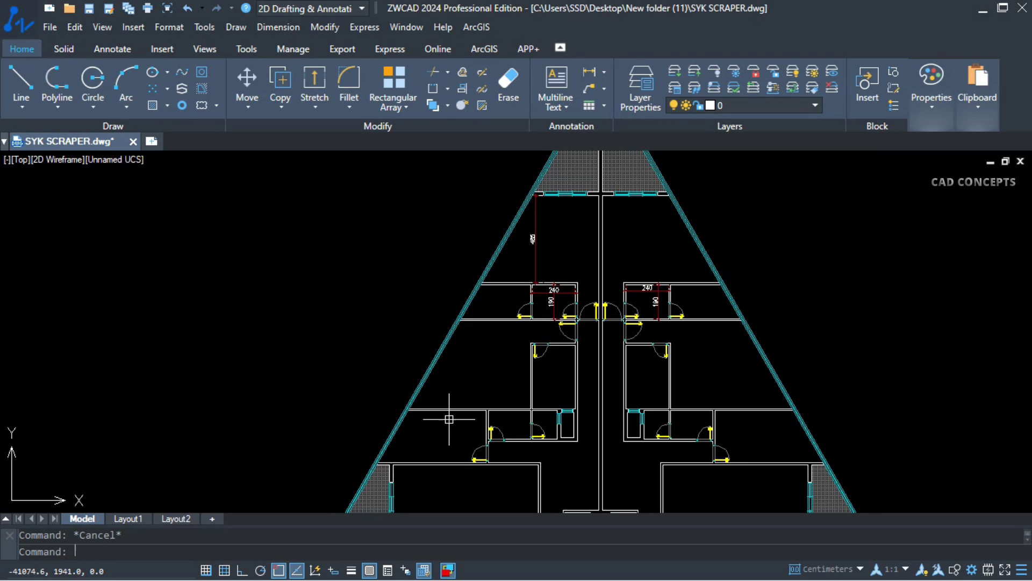
Write a 'BEDROOM' multiline text label in the lower room
text(mt)
key(Return)
click(454, 363)
scroll(443, 391, up, 3)
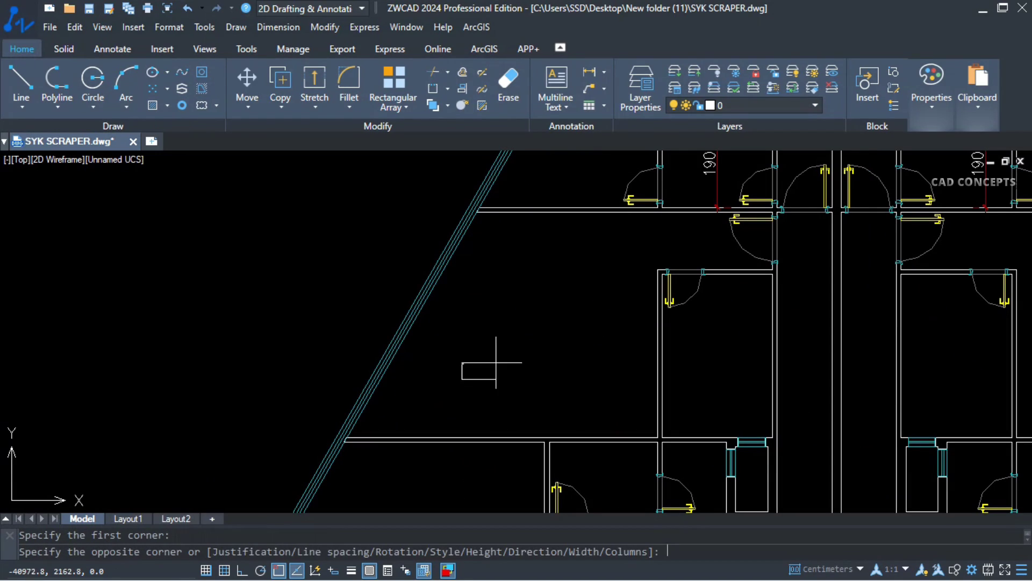
click(576, 342)
text(B)
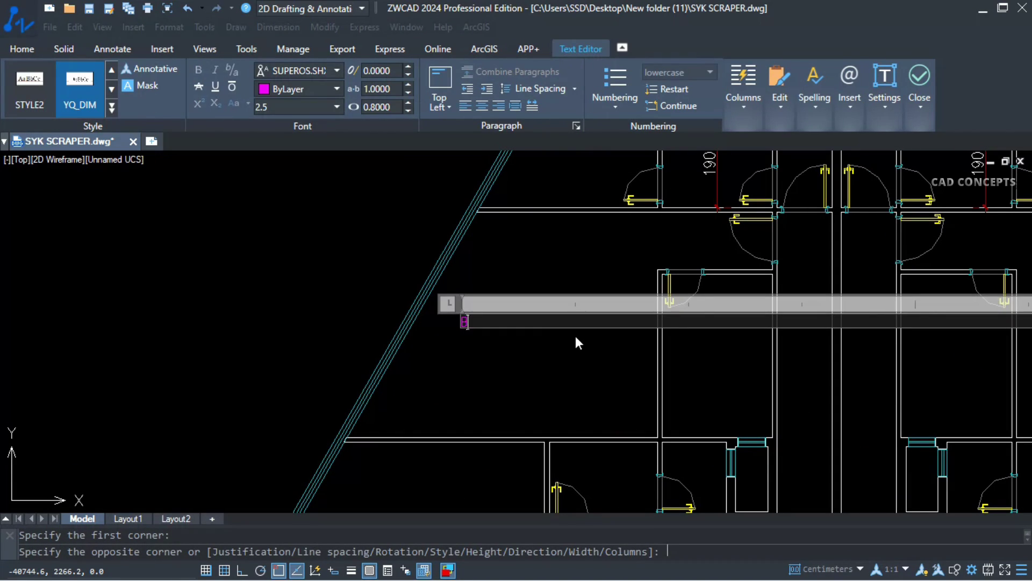
text(EDROOM)
click(491, 334)
Scale the BEDROOM label down to a smaller size
click(521, 351)
click(439, 299)
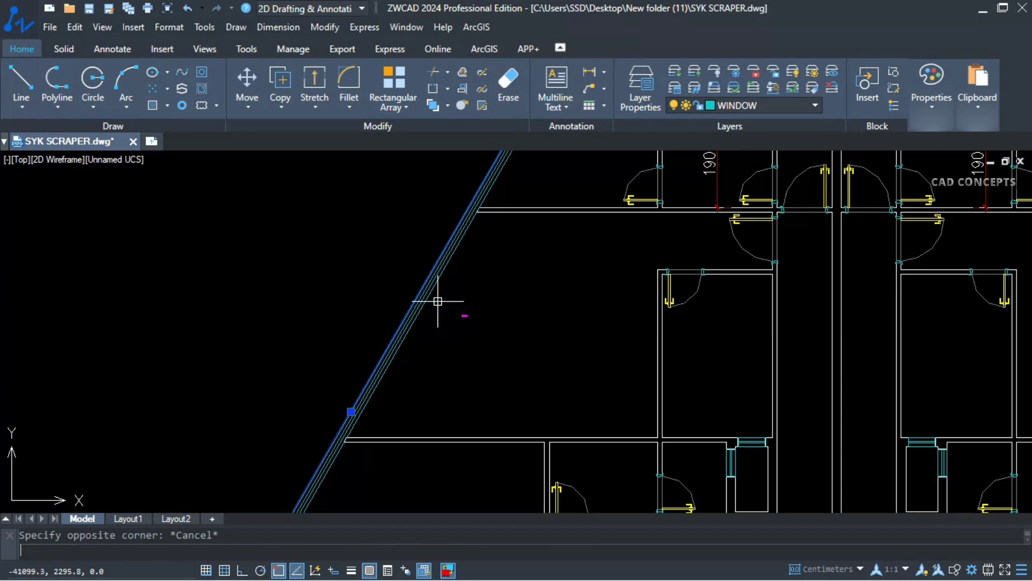
text(sc)
key(Return)
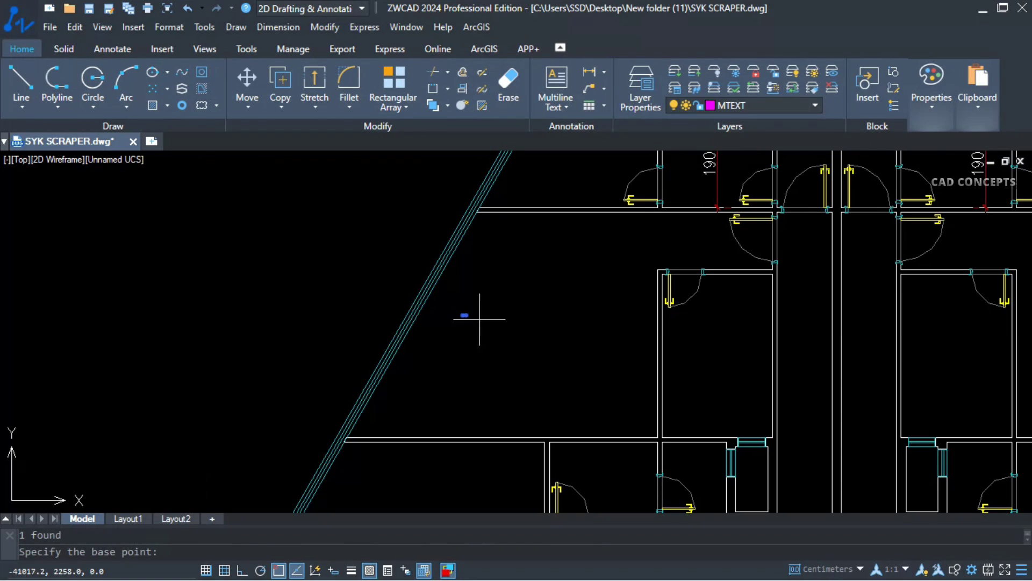
click(464, 315)
click(502, 344)
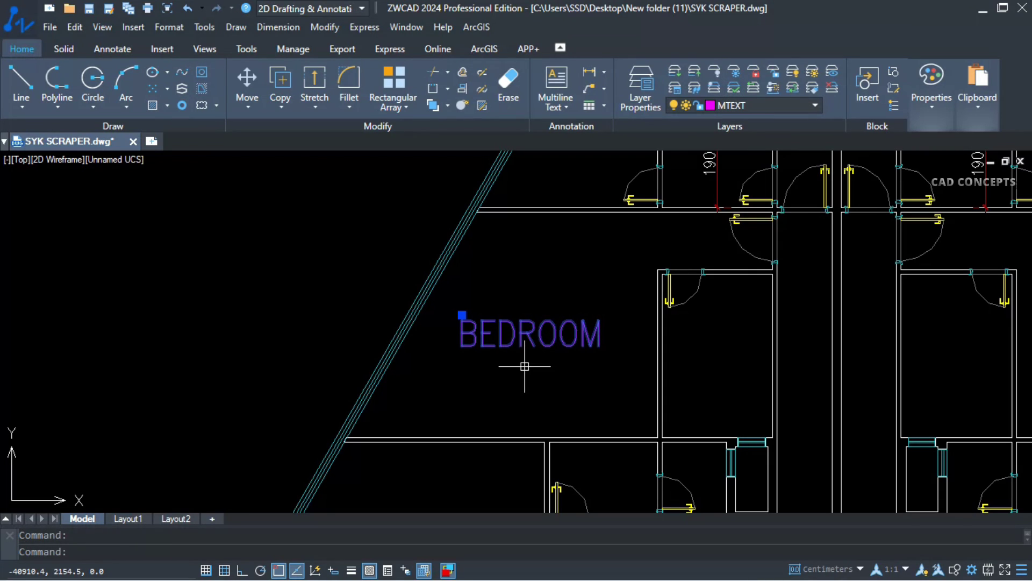
Copy the BEDROOM label into the upper roof room
click(525, 345)
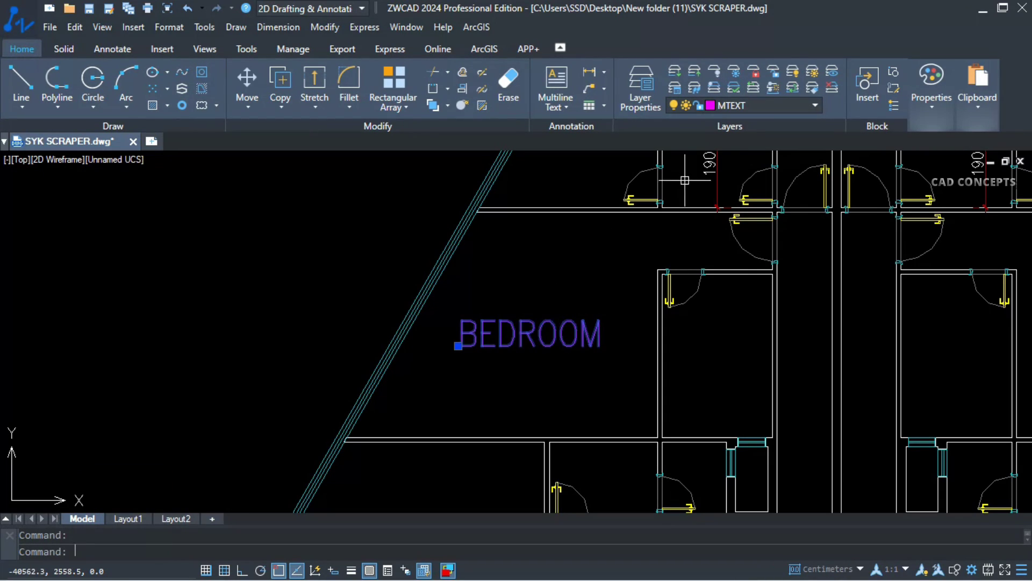
scroll(491, 408, down, 3)
text(co)
key(Return)
click(491, 408)
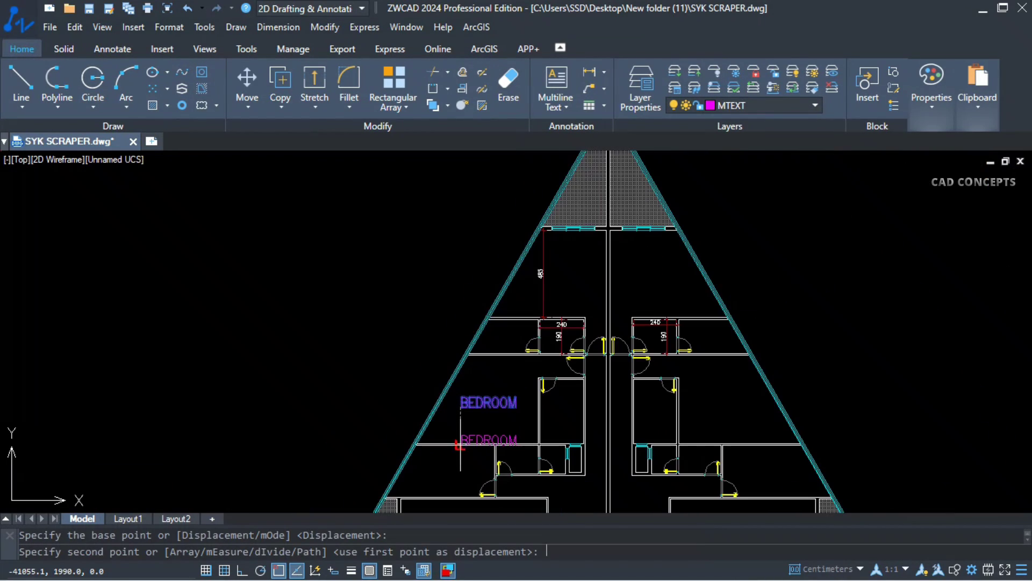
click(546, 285)
scroll(544, 210, up, 1)
key(Escape)
Check the upper BEDROOM label, the 240 dimension and the 485 dimension
click(555, 221)
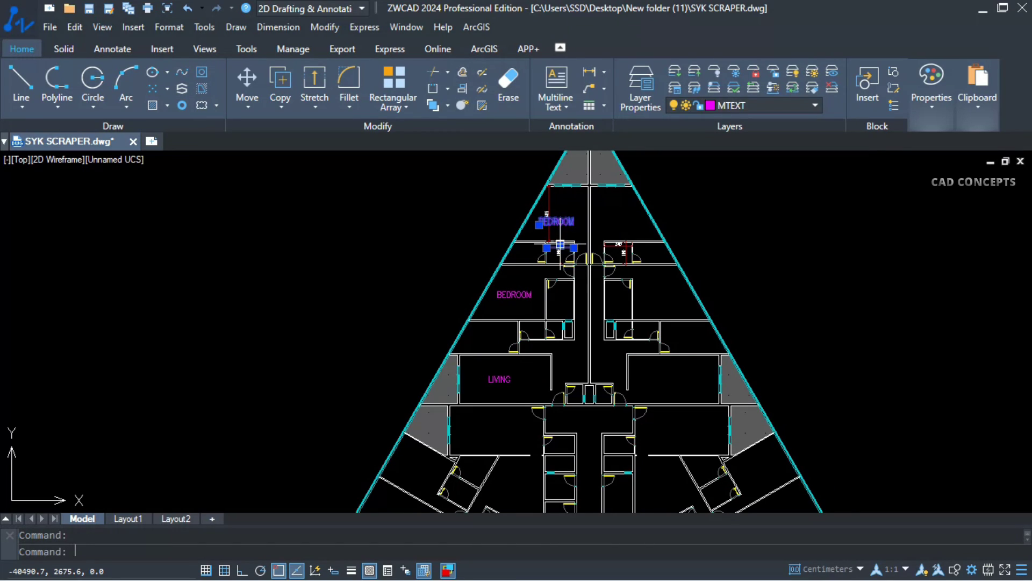
click(571, 247)
key(Escape)
scroll(554, 172, up, 2)
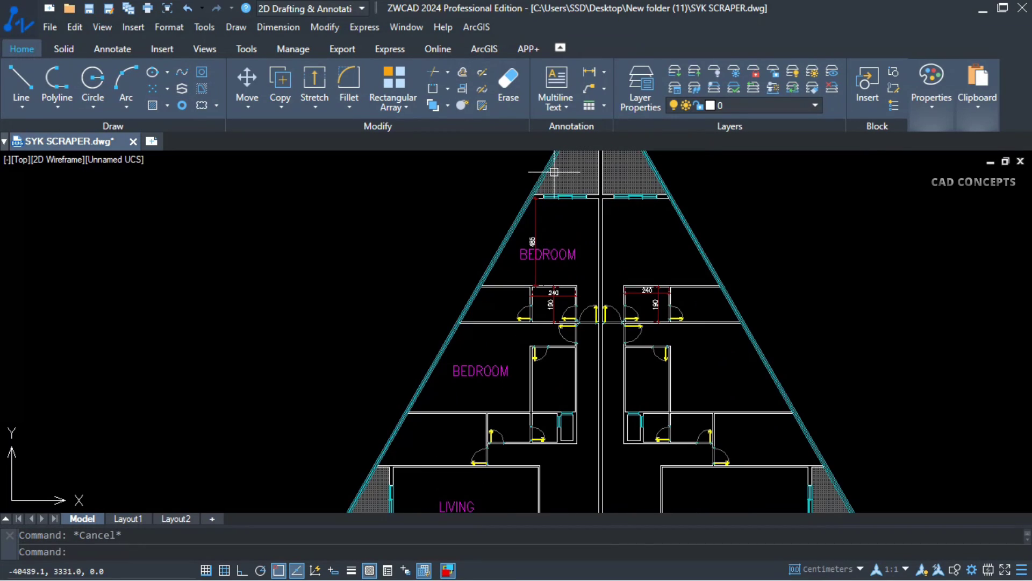
click(535, 223)
key(Escape)
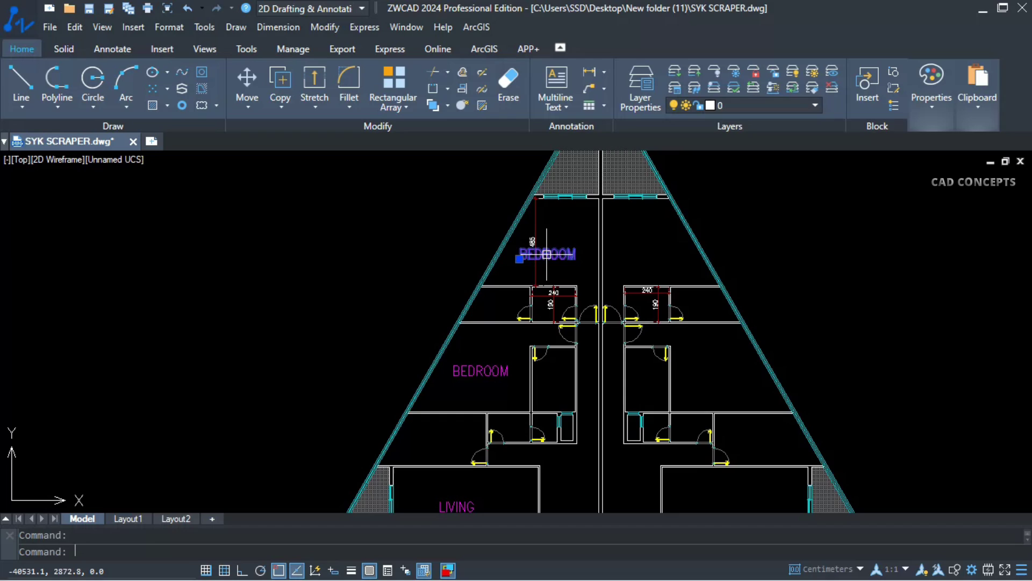
Hatch the two triangular corner rooms at the lower left with HATCH
middle_drag(513, 505, 542, 391)
scroll(542, 391, down, 4)
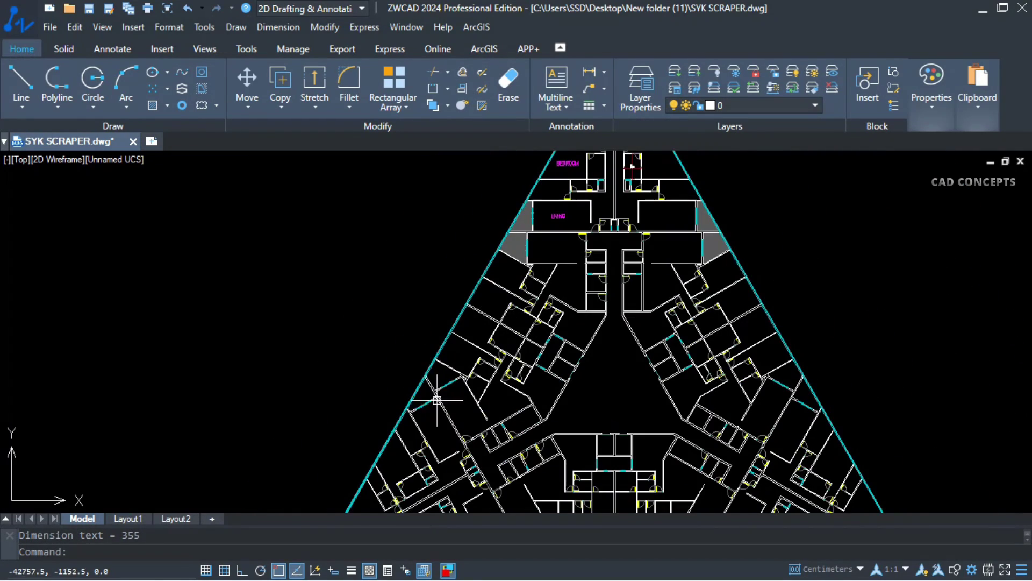
scroll(444, 387, up, 6)
text(h)
key(Return)
click(460, 295)
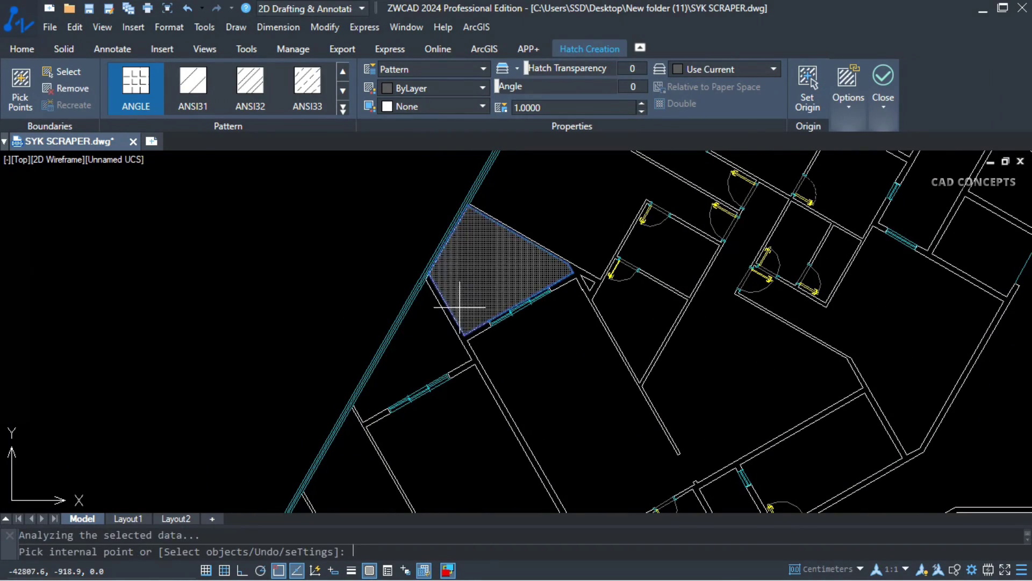
click(419, 365)
key(Return)
key(Escape)
scroll(530, 323, down, 6)
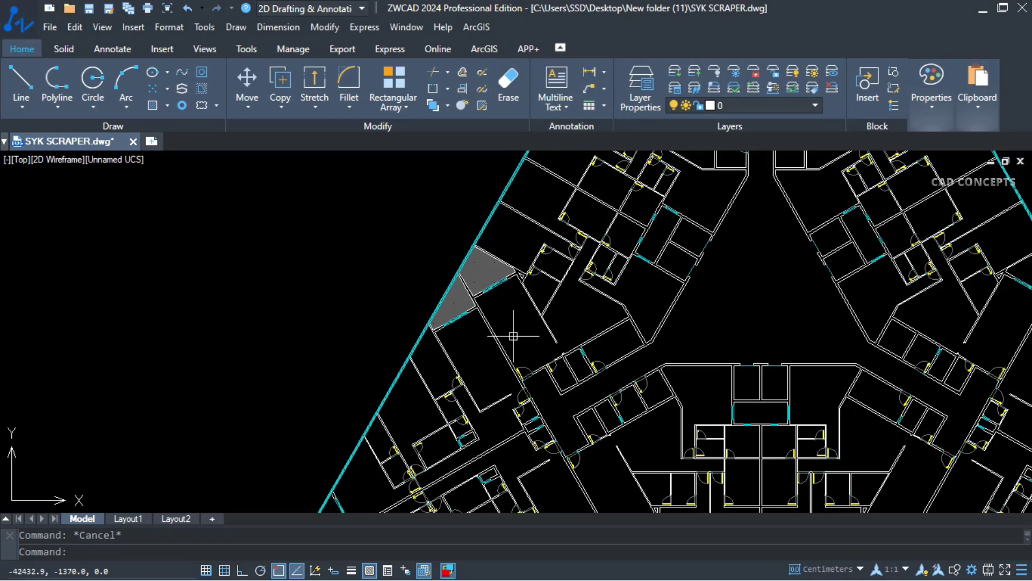
Confirm LAYERJUMP mappings of dimensions, hatches, mtext and text to DIMENSION, HATCH, MTEXT, TEXT
text(L)
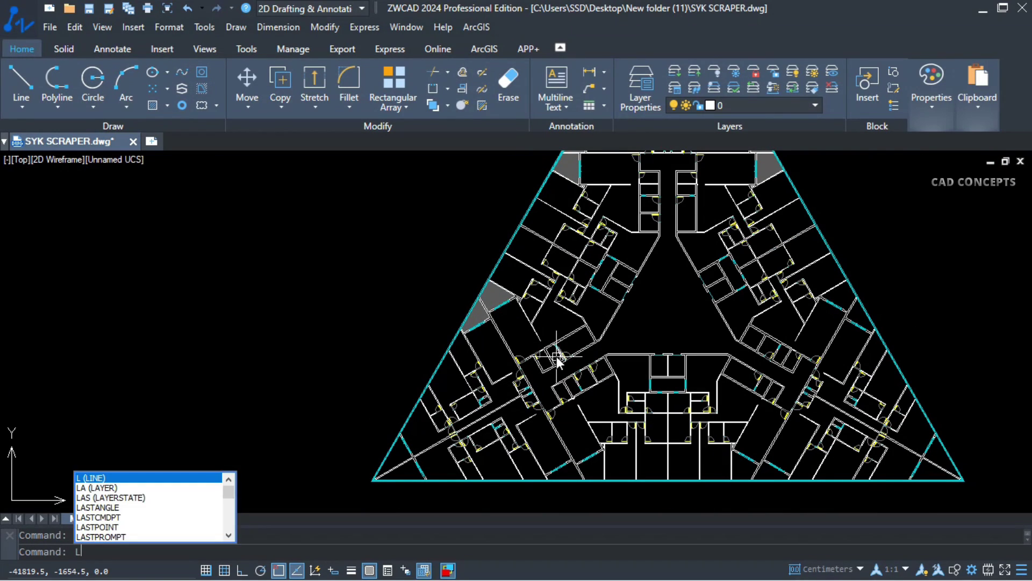
text(AYERJUMP)
key(Return)
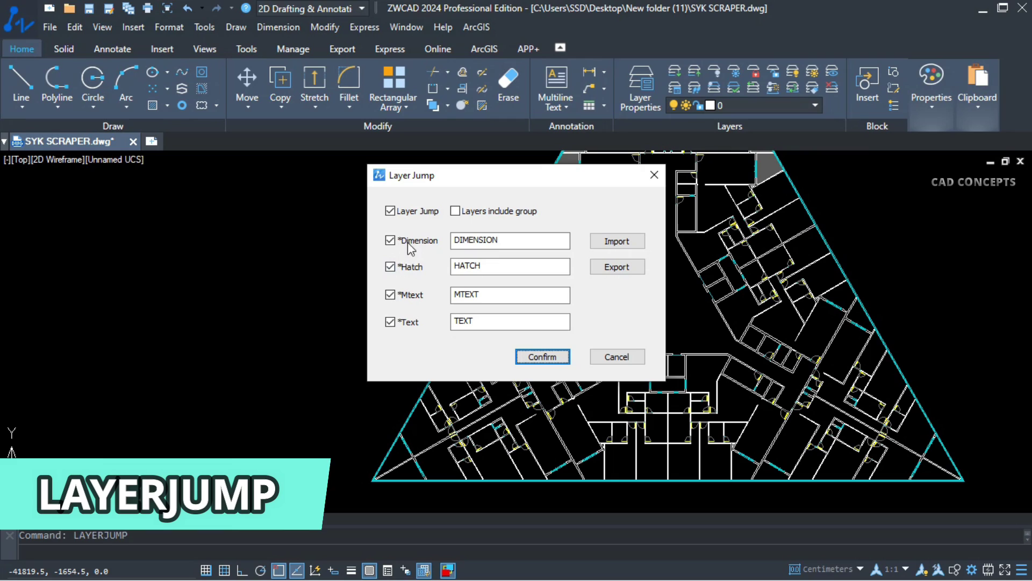
drag(514, 176, 507, 61)
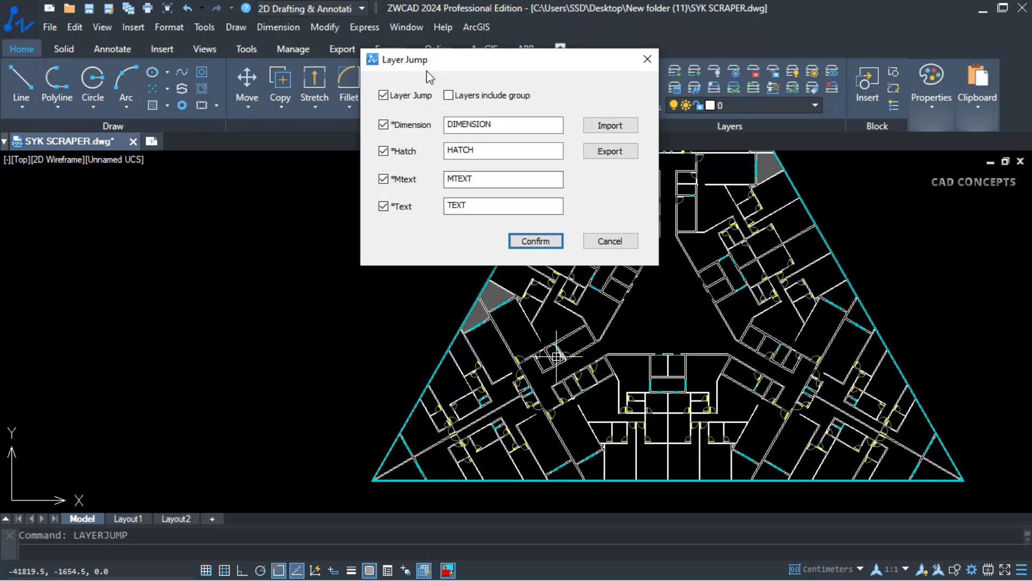
click(535, 241)
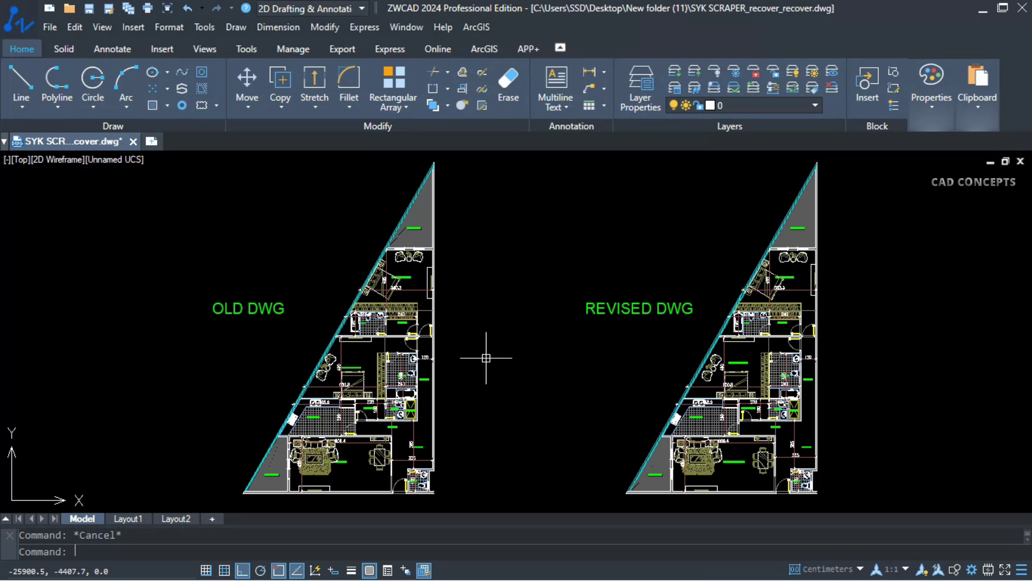
Start GCMP and select all of OLD DWG with a base point at the balcony wall corner
text(GCMP)
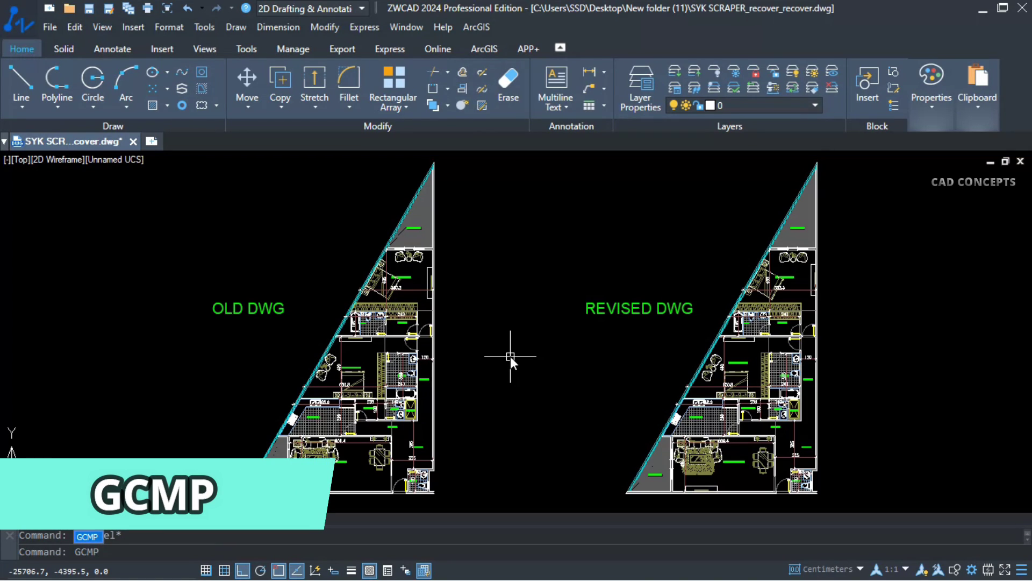
key(Return)
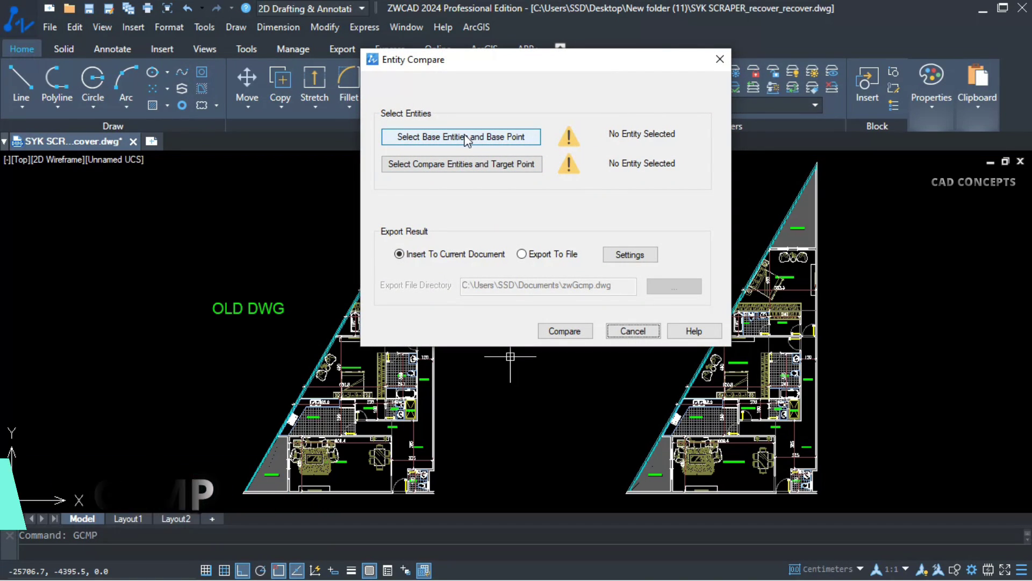
click(500, 139)
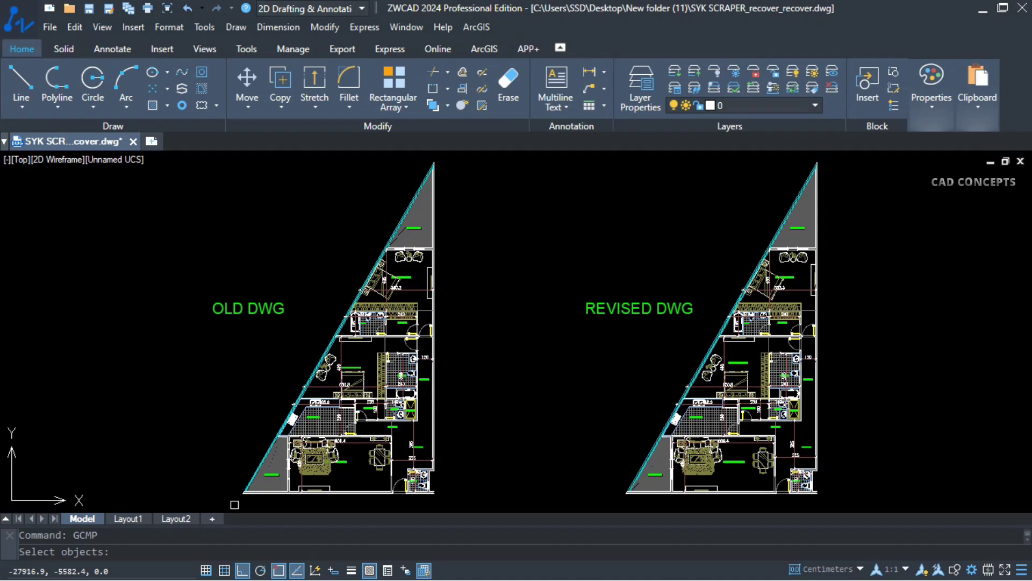
click(235, 500)
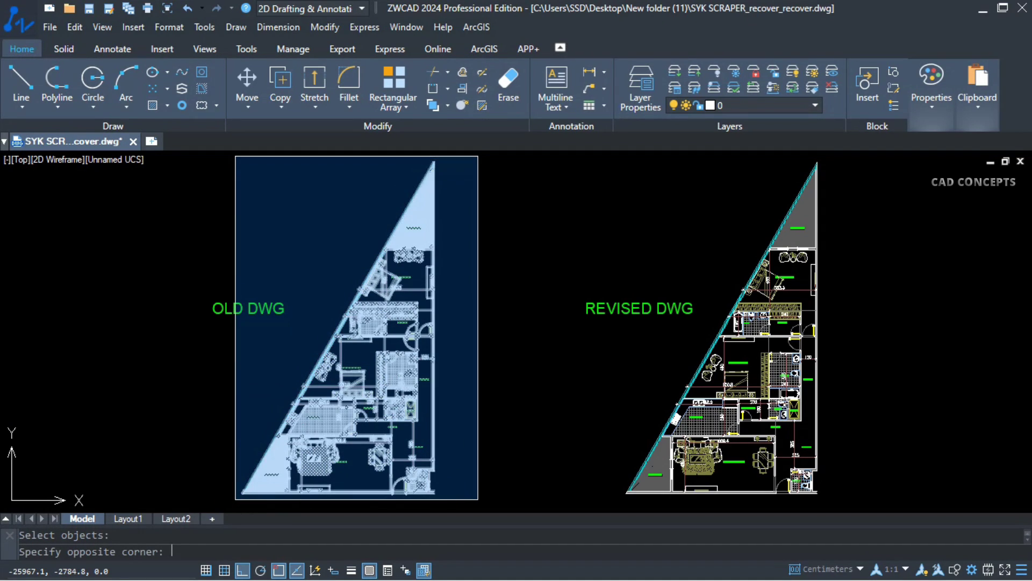
click(478, 155)
key(Return)
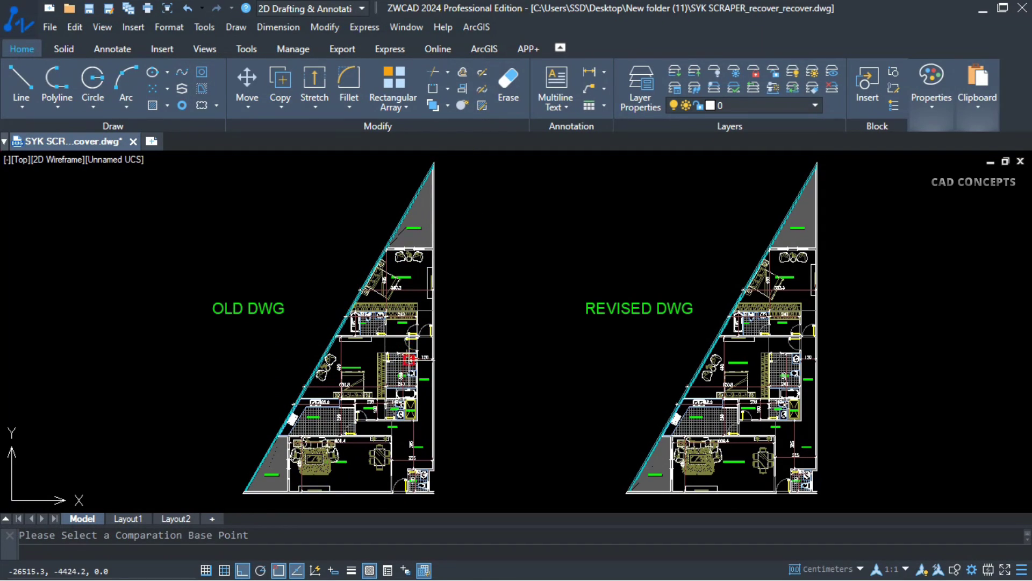
scroll(282, 484, up, 5)
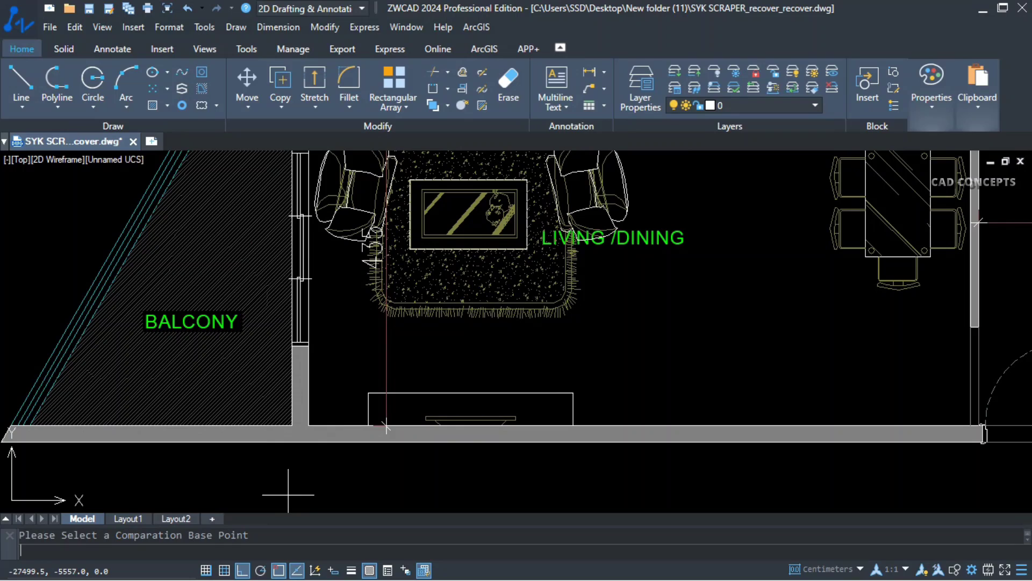
click(307, 428)
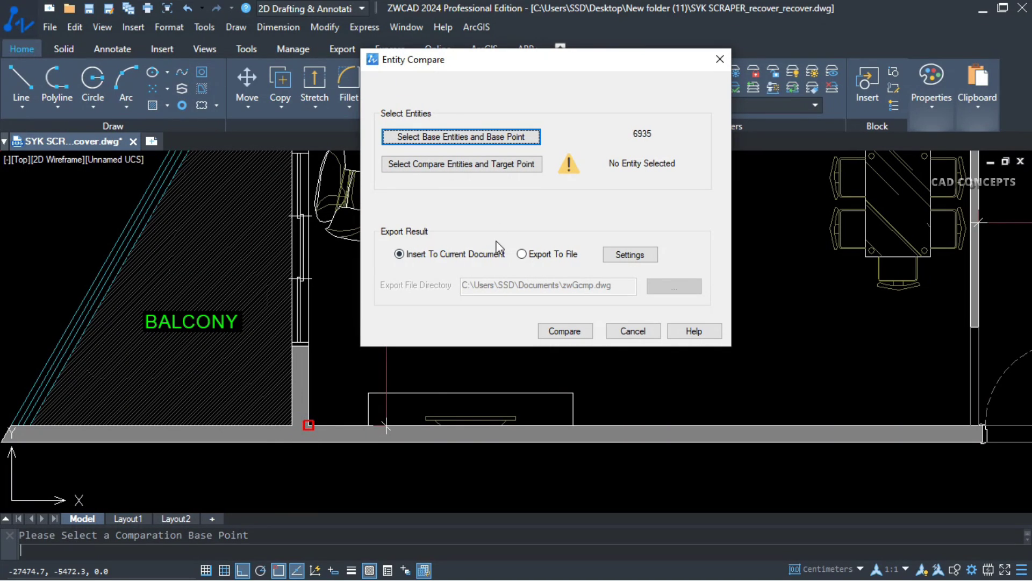
Select REVISED DWG with a matching wall-corner target point and run the comparison
click(456, 164)
scroll(259, 420, down, 6)
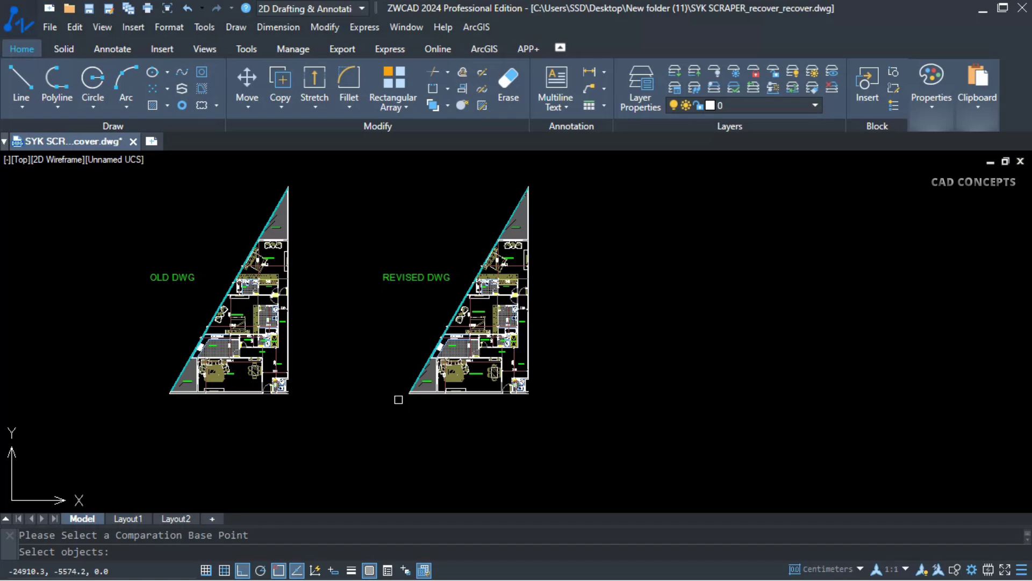
click(399, 400)
click(573, 169)
scroll(474, 312, up, 8)
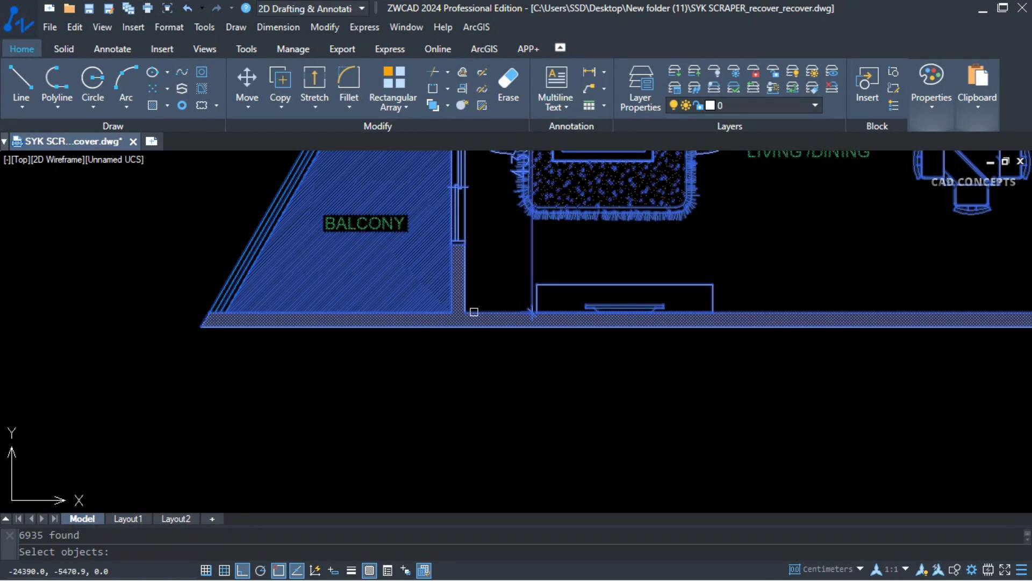
key(Return)
click(465, 312)
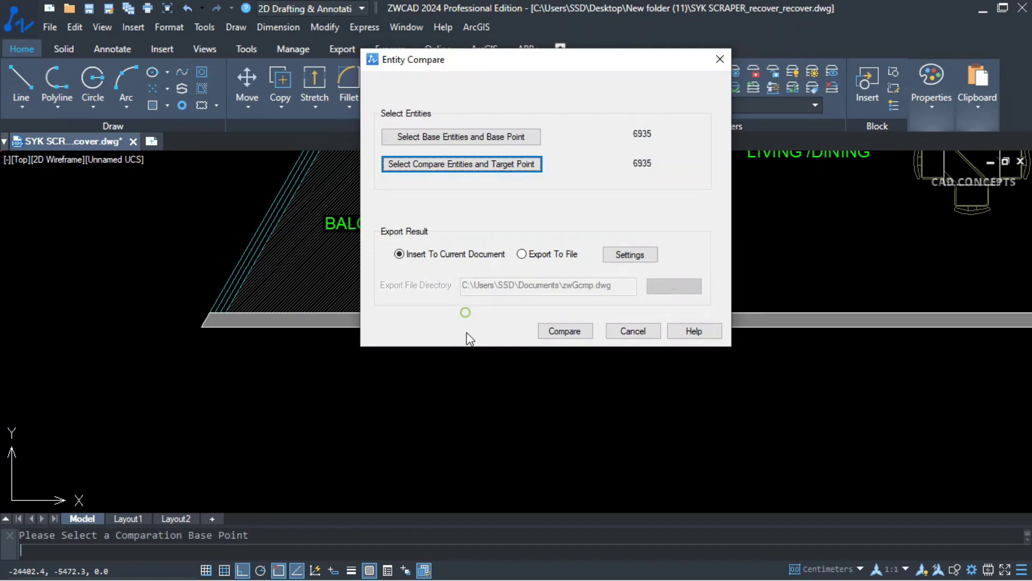
click(565, 334)
Place the comparison result to the right of the REVISED DWG plan
scroll(376, 365, down, 6)
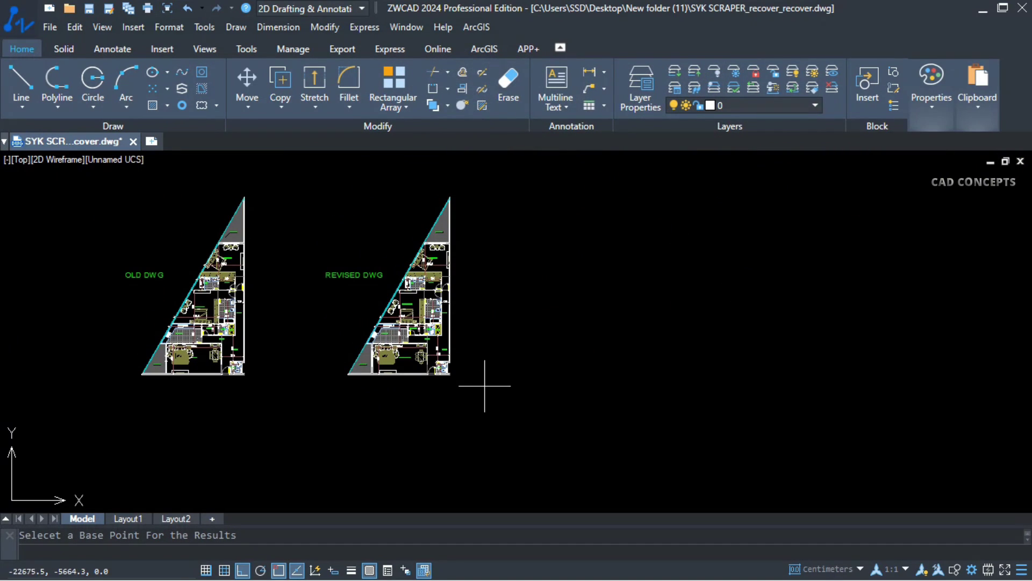
click(585, 373)
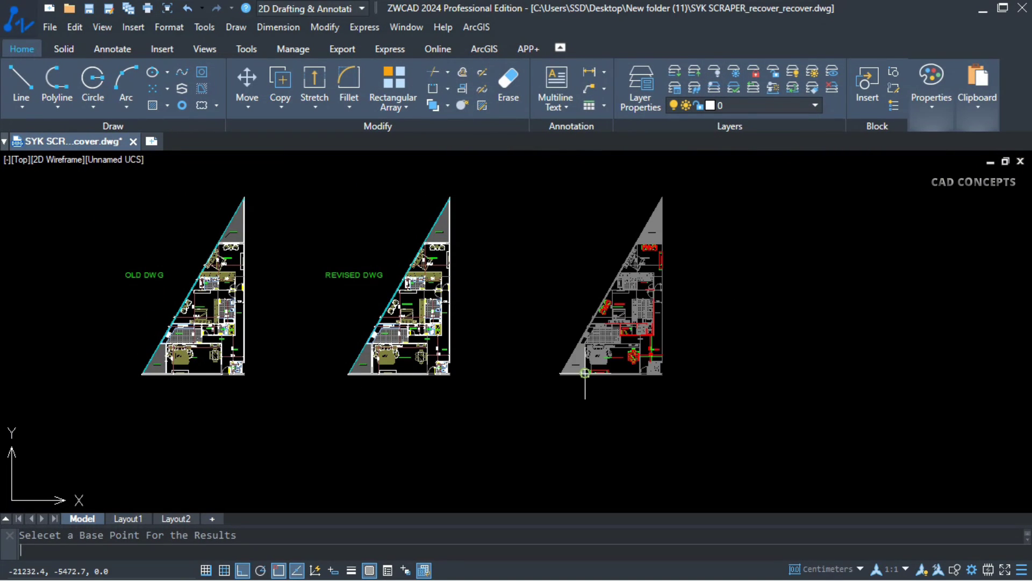
scroll(591, 371, up, 5)
scroll(264, 389, down, 3)
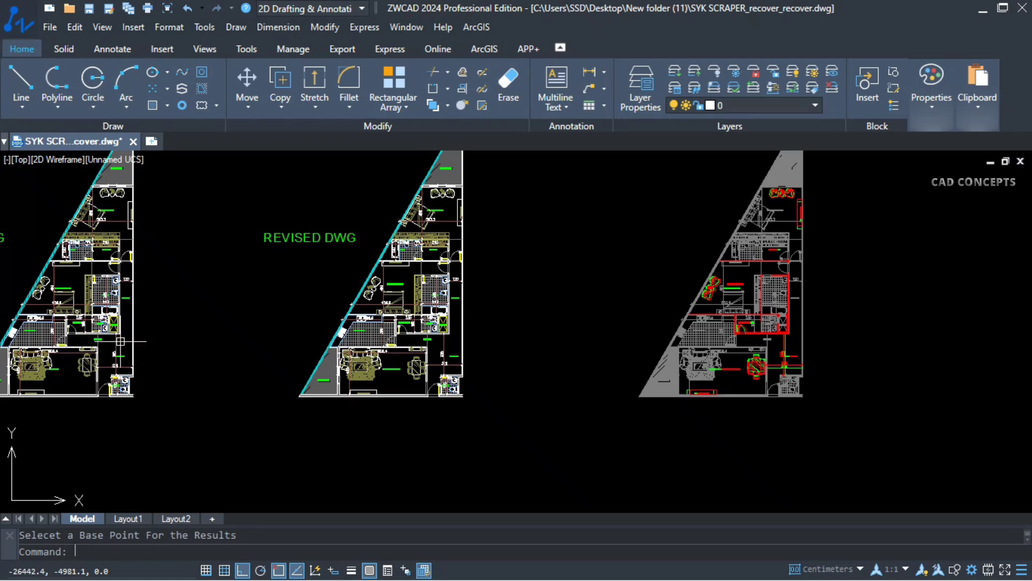
scroll(667, 423, up, 5)
scroll(664, 350, up, 2)
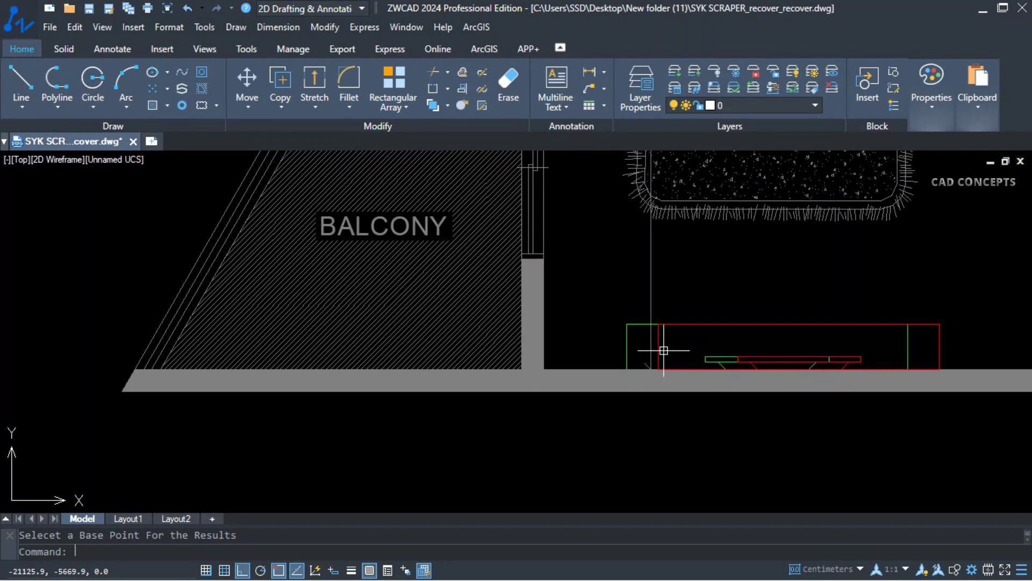
scroll(659, 344, down, 5)
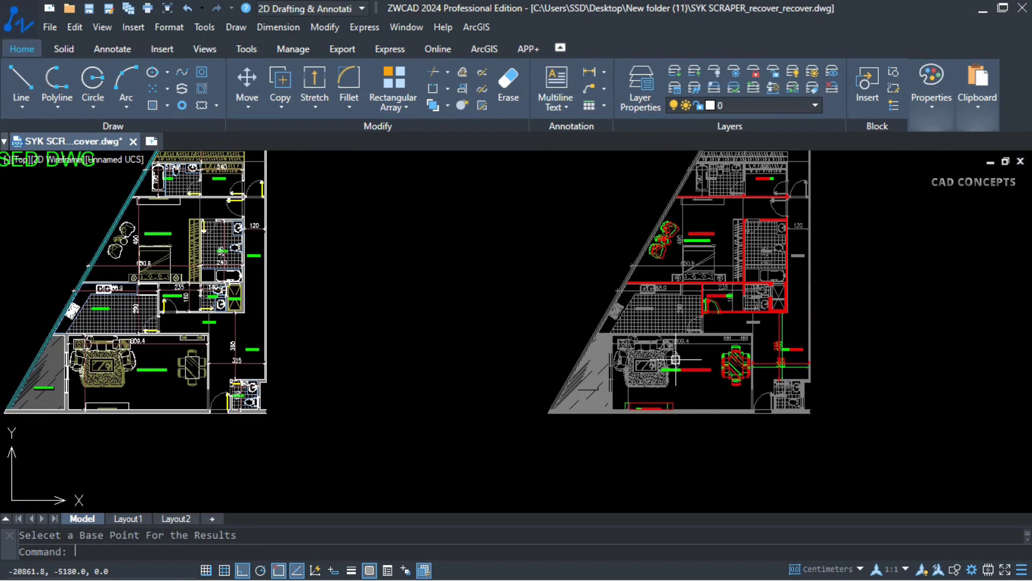
scroll(672, 355, up, 2)
Zoom and pan to review the original, revised and comparison plans
scroll(779, 297, up, 5)
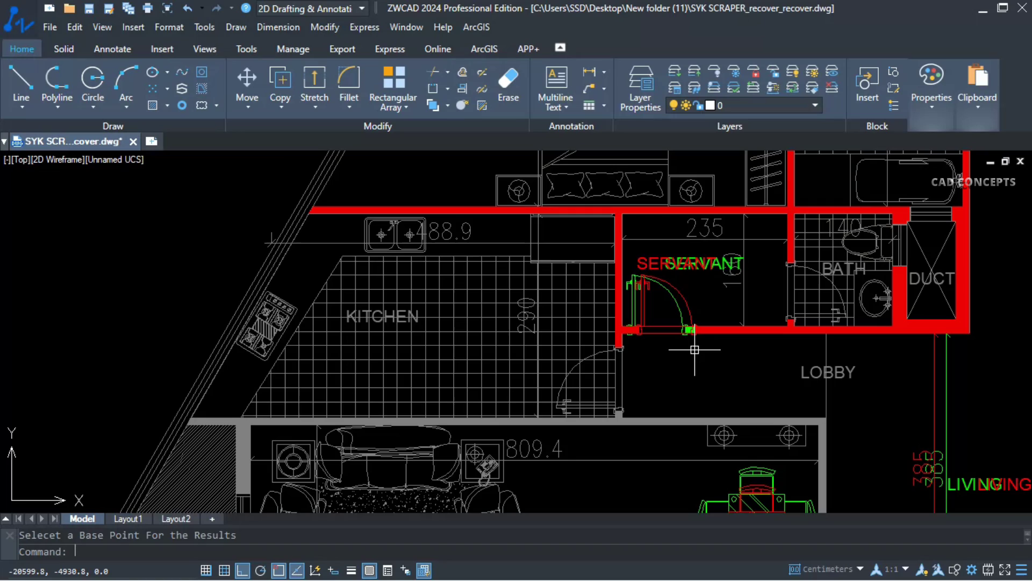
scroll(694, 343, up, 2)
scroll(574, 326, up, 1)
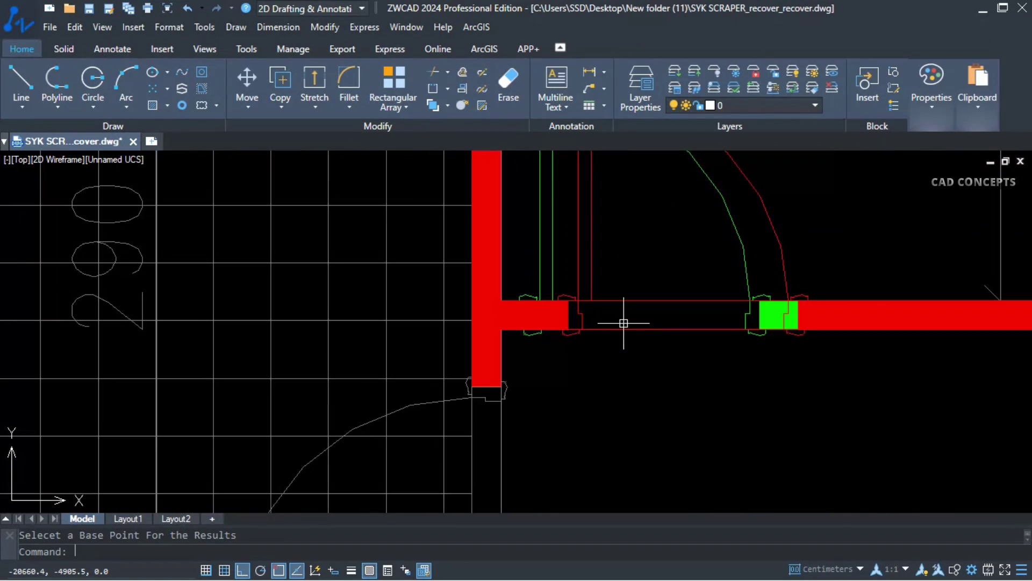
scroll(575, 305, down, 6)
scroll(642, 457, up, 3)
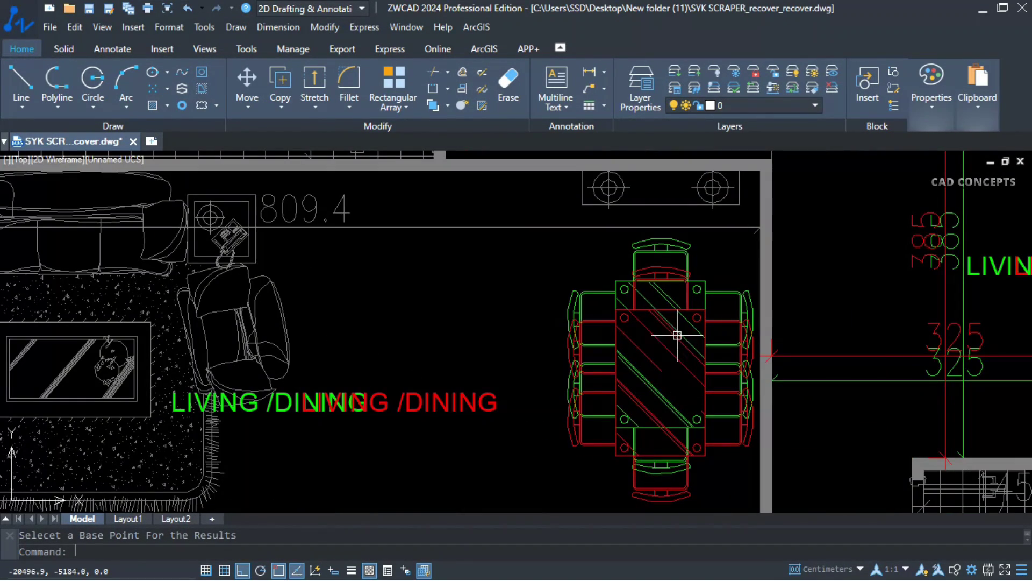
scroll(676, 334, down, 6)
scroll(509, 383, up, 7)
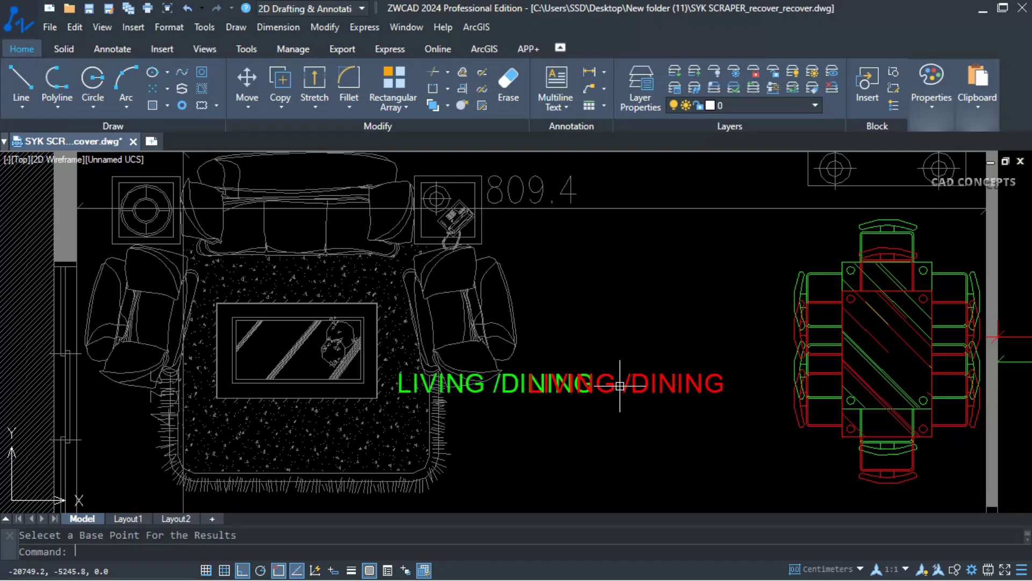
scroll(599, 382, down, 7)
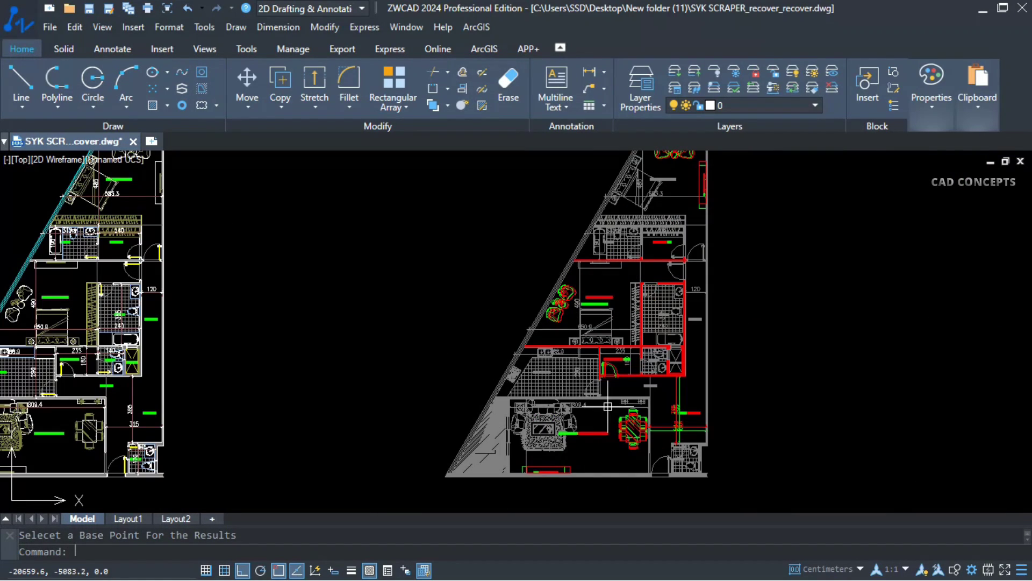
scroll(652, 254, up, 2)
scroll(653, 248, up, 2)
key(Escape)
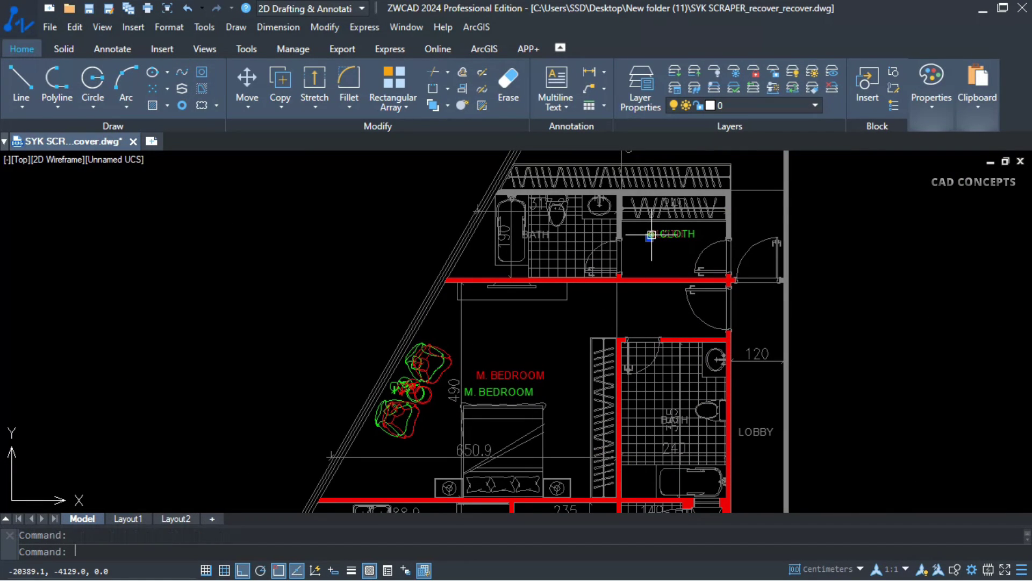
scroll(653, 234, up, 2)
scroll(651, 304, down, 3)
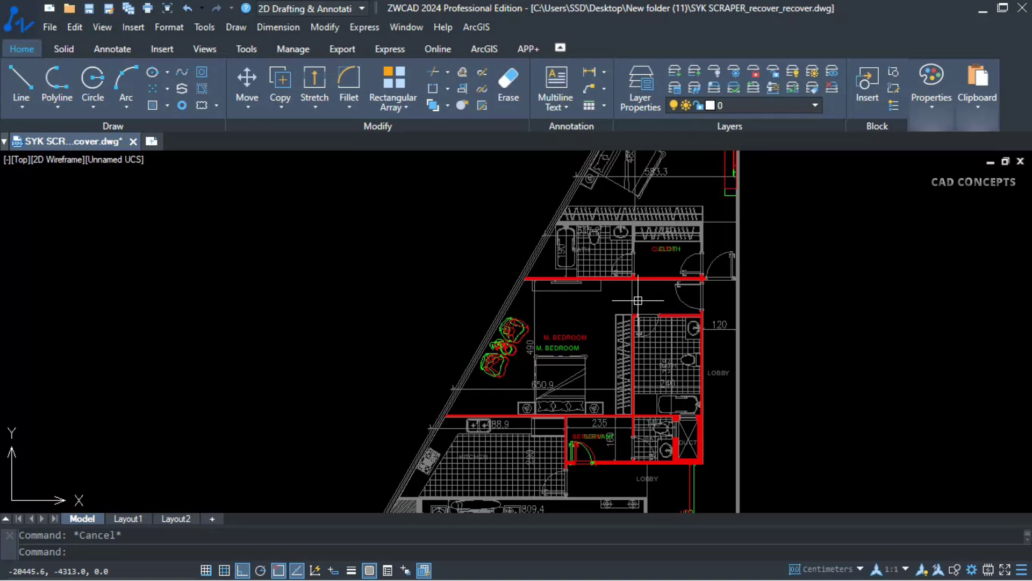
scroll(514, 345, up, 2)
scroll(503, 346, down, 4)
scroll(616, 196, up, 5)
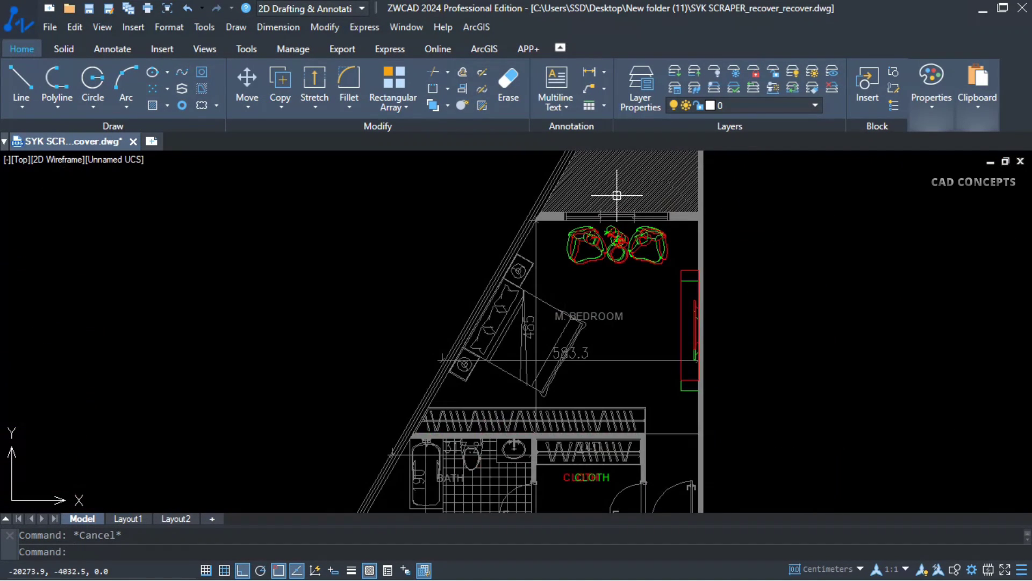
scroll(678, 324, down, 5)
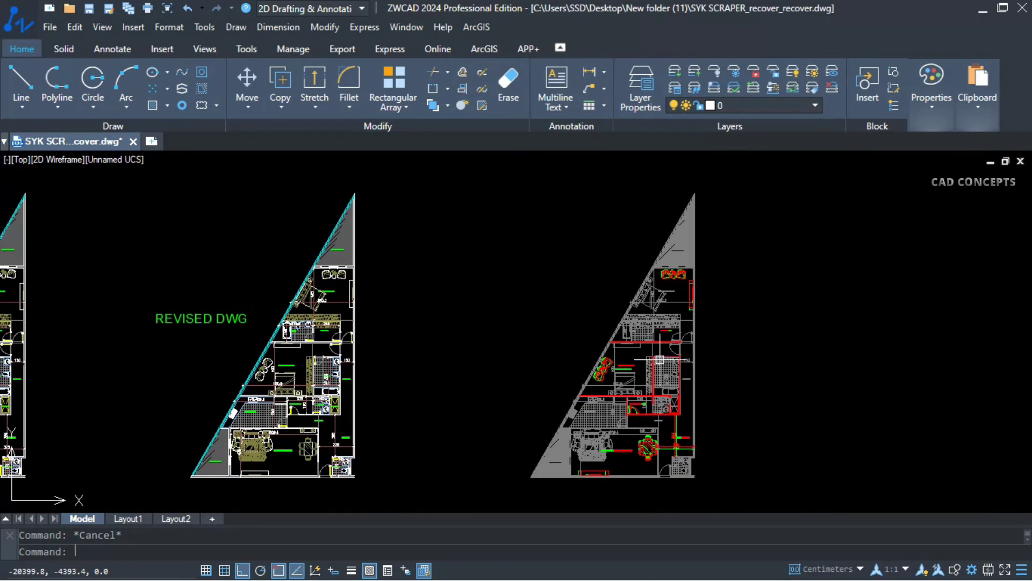
middle_drag(644, 416, 664, 401)
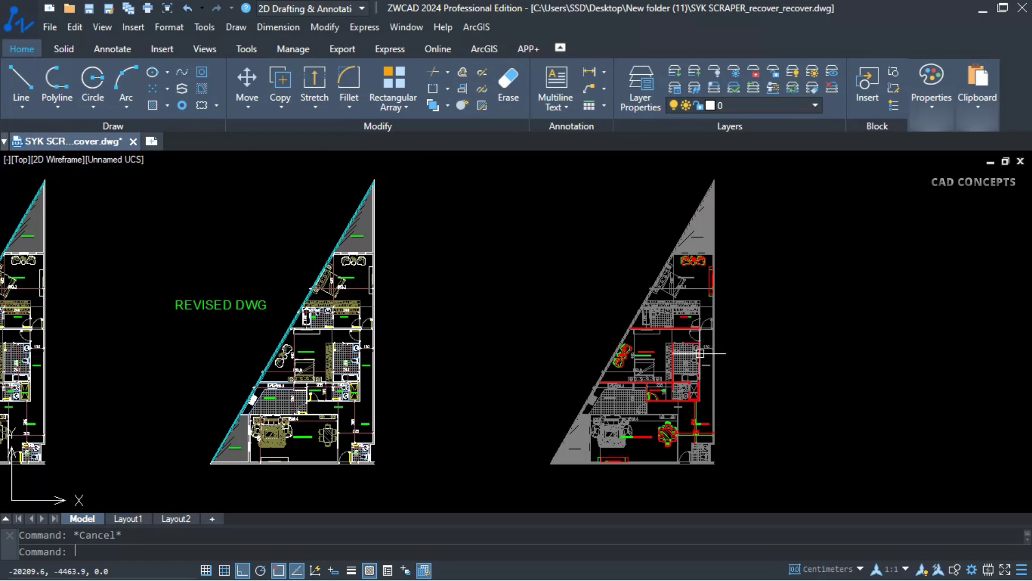
Reopen GCMP and export the entity comparison to a file
text(GCMP)
key(Return)
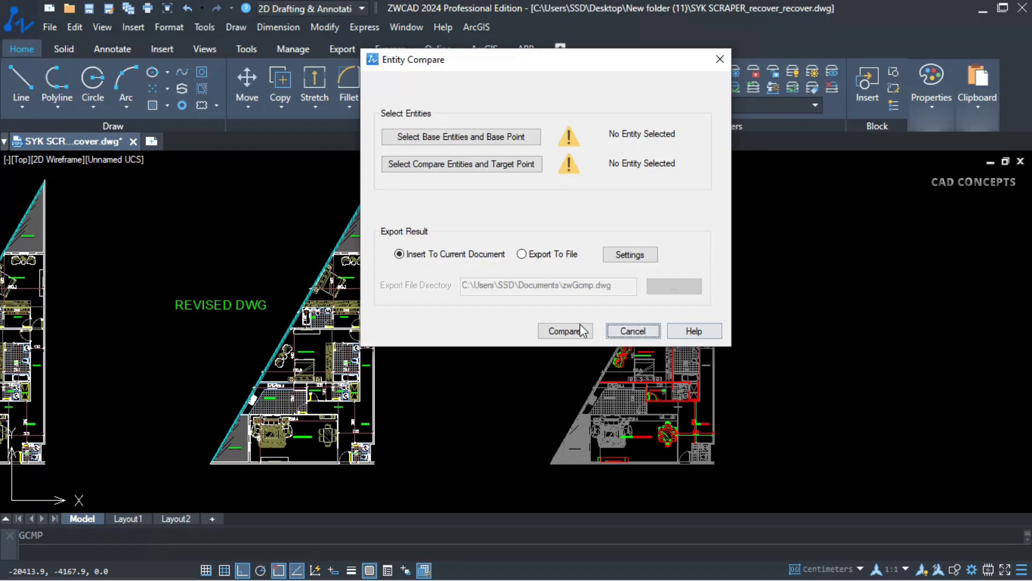
click(554, 254)
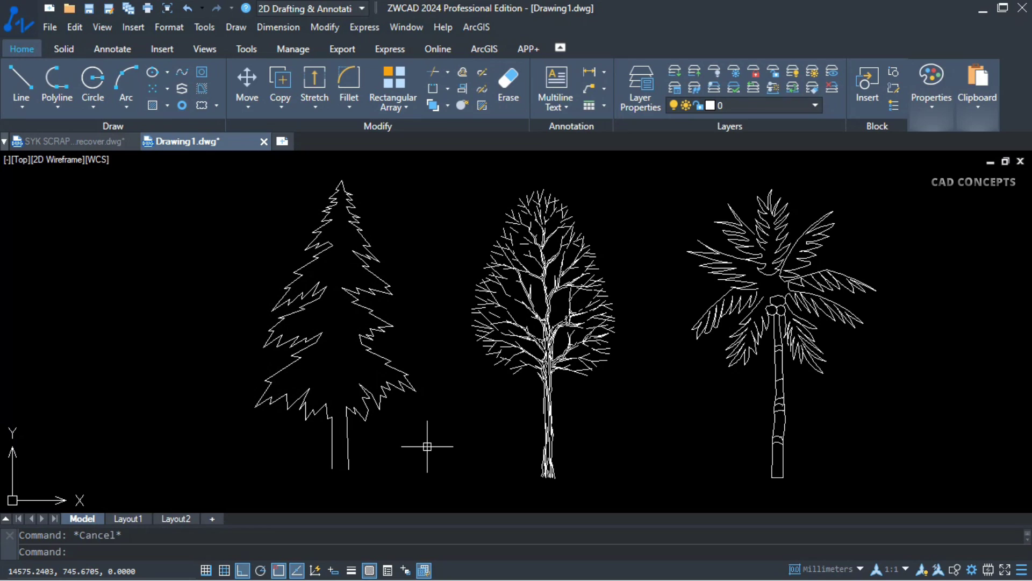
Move the pine tree block's base point to its tip with CHANGEBASE, leaving the tree in place
text(CHANGEBASE)
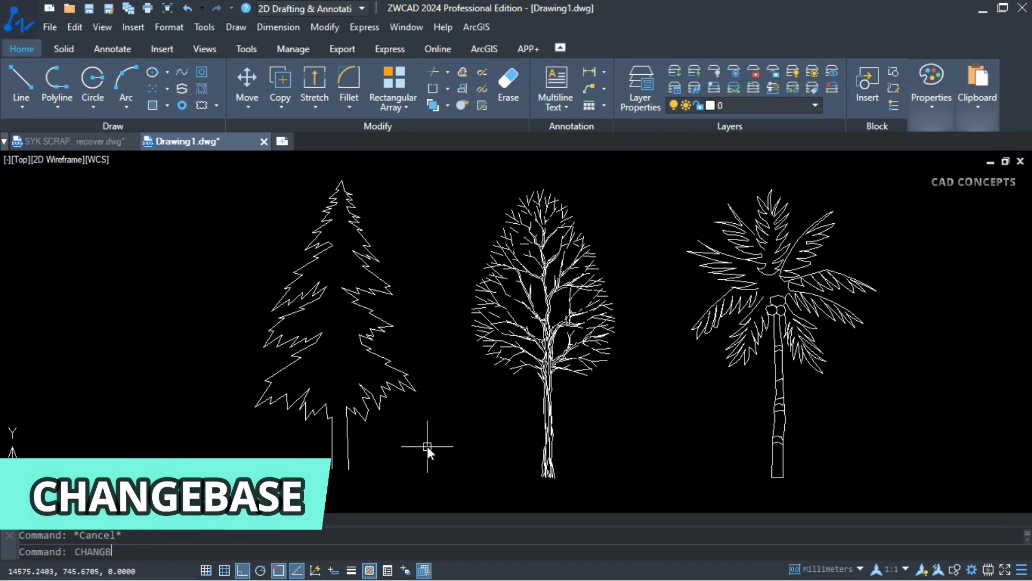
key(Return)
click(359, 357)
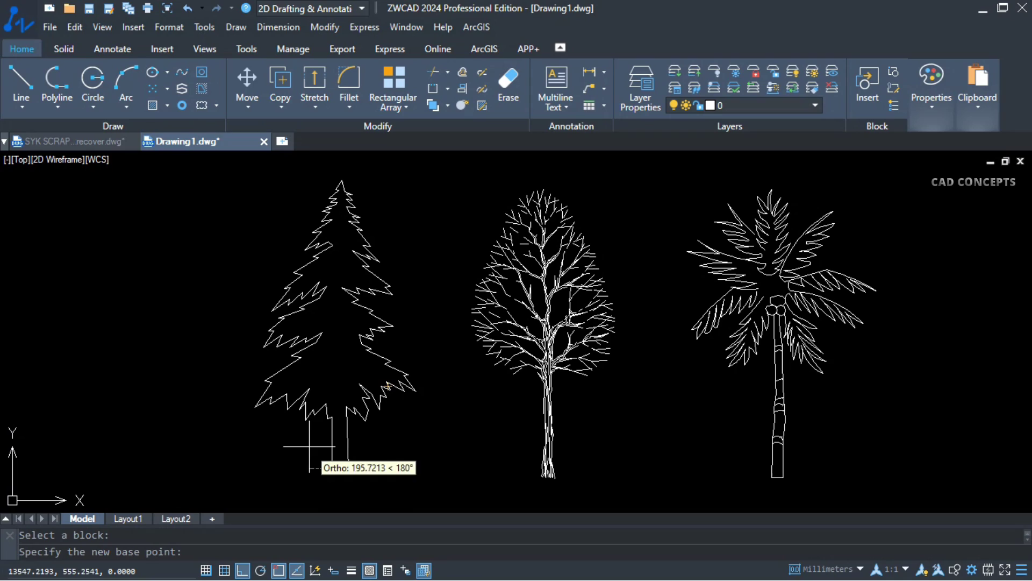
click(341, 181)
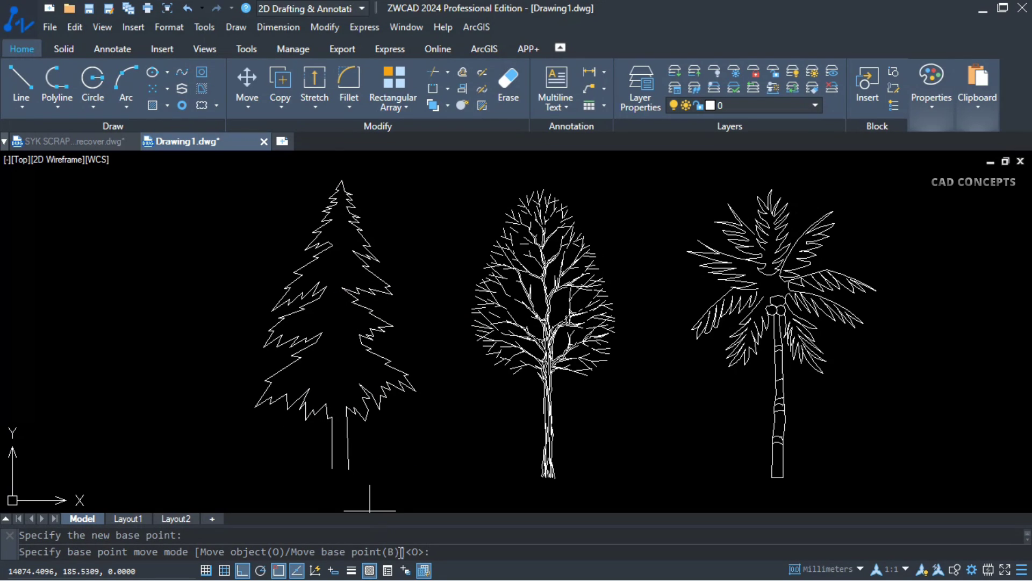
key(Return)
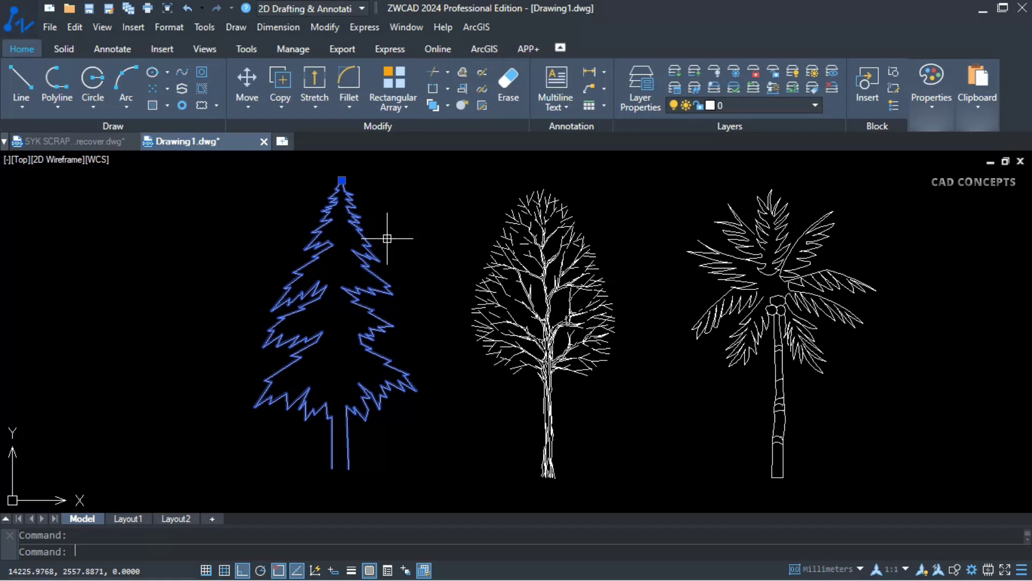
Move the middle tree block's base point to its canopy centre, keeping the tree in place
click(523, 308)
key(Escape)
key(Return)
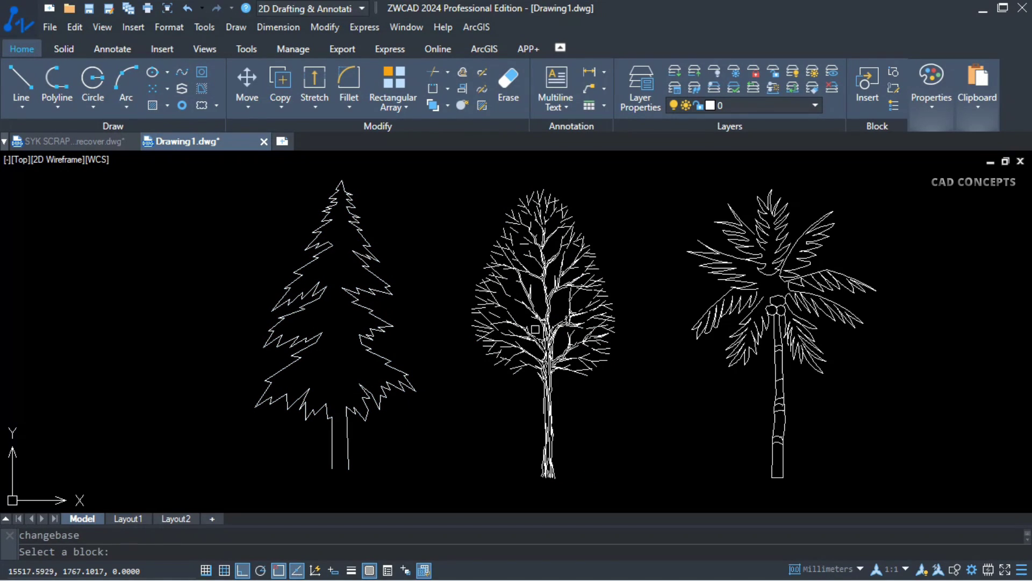
click(542, 329)
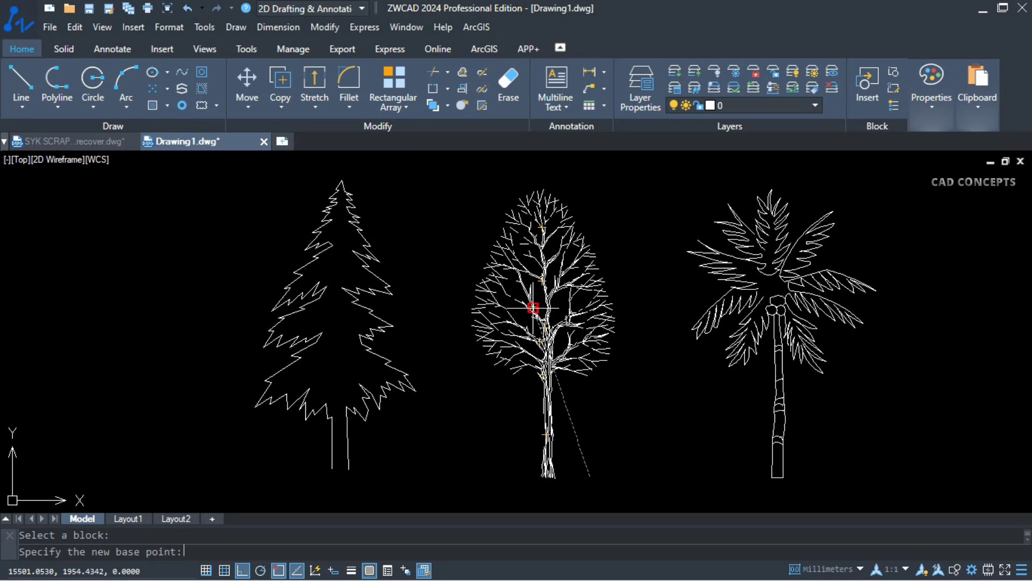
click(549, 299)
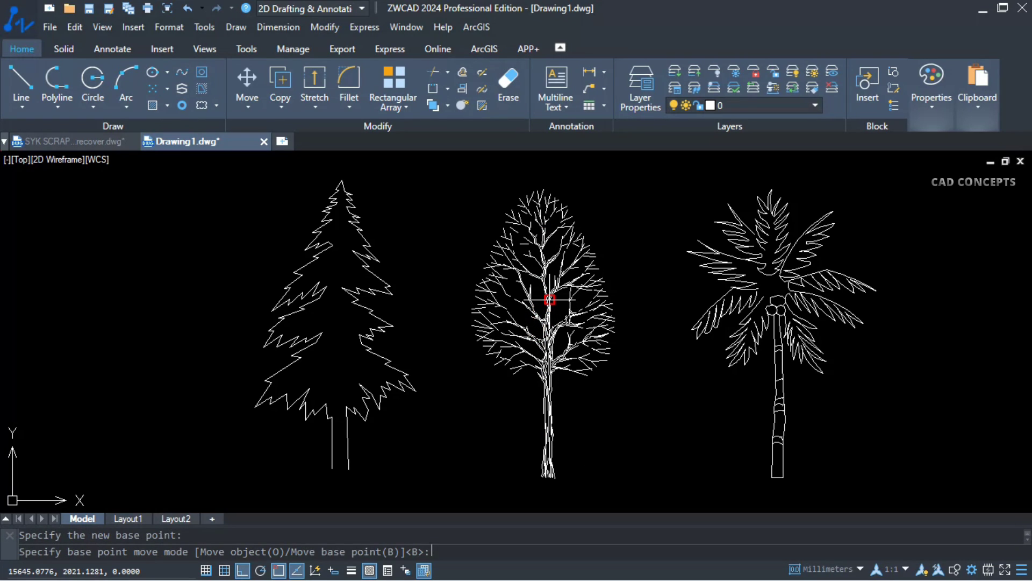
key(Return)
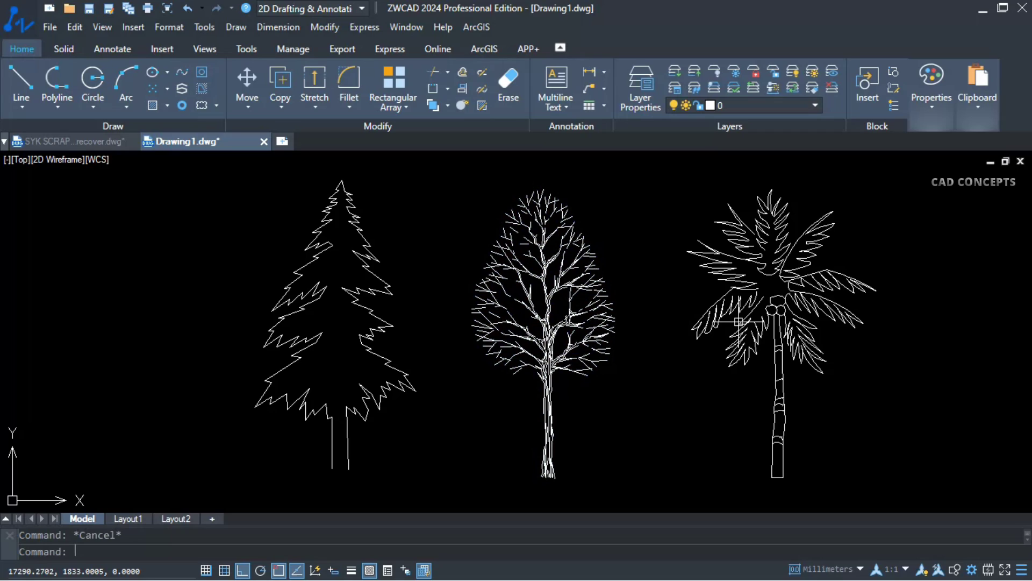
Move the palm tree block's base point to its crown centre, keeping the palm in place
click(744, 338)
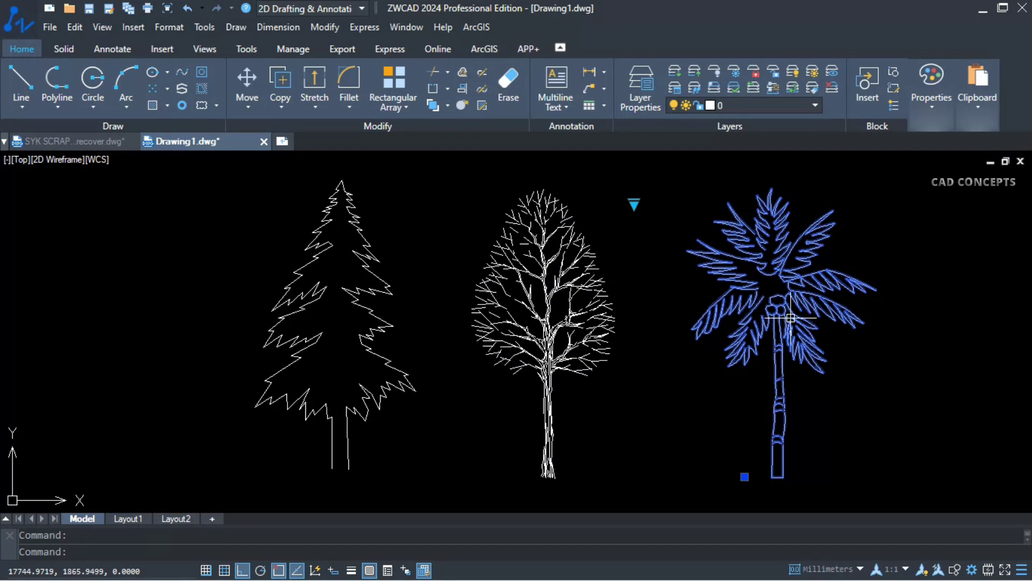
key(Escape)
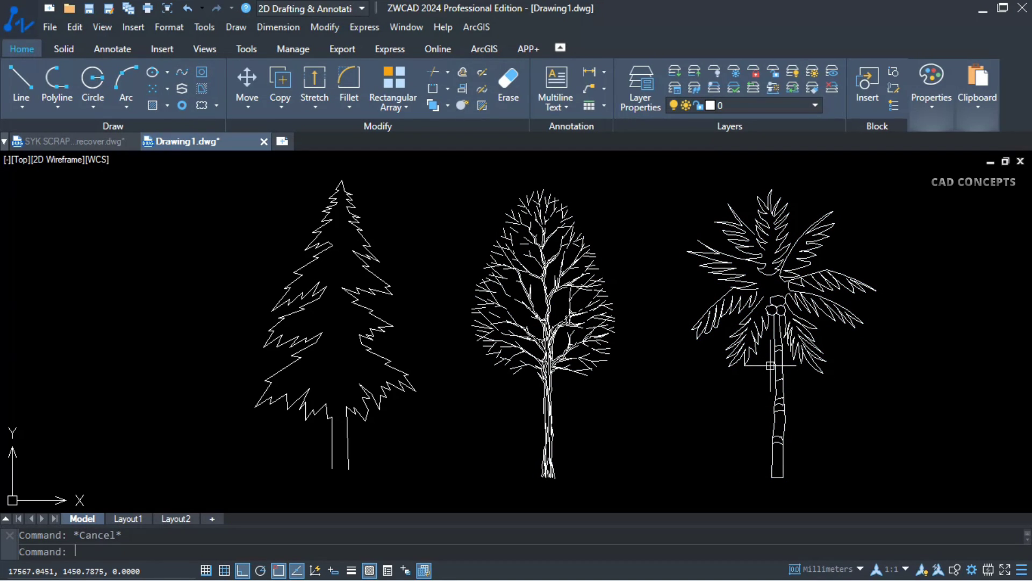
text(changebase)
key(Return)
click(772, 355)
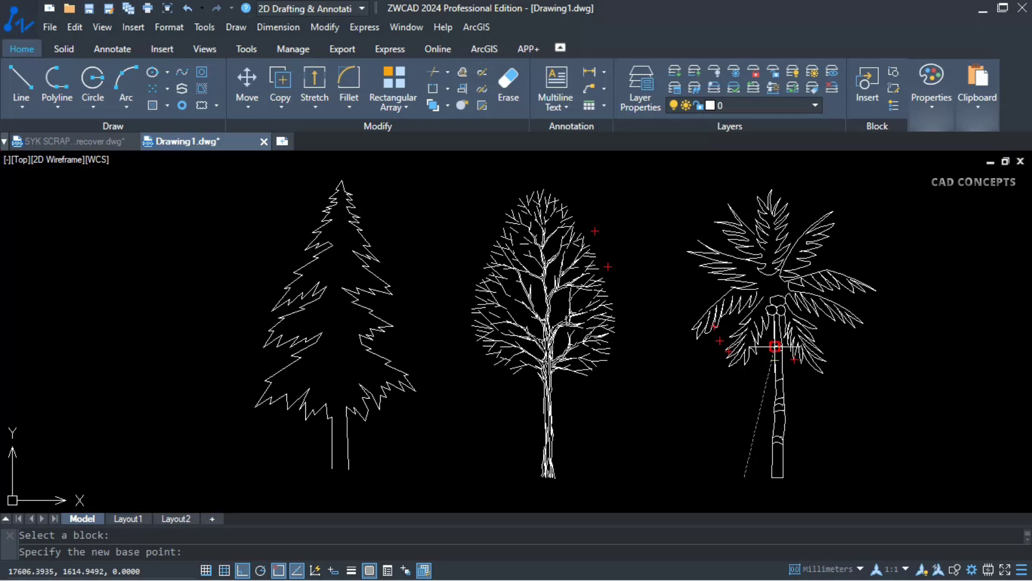
click(775, 305)
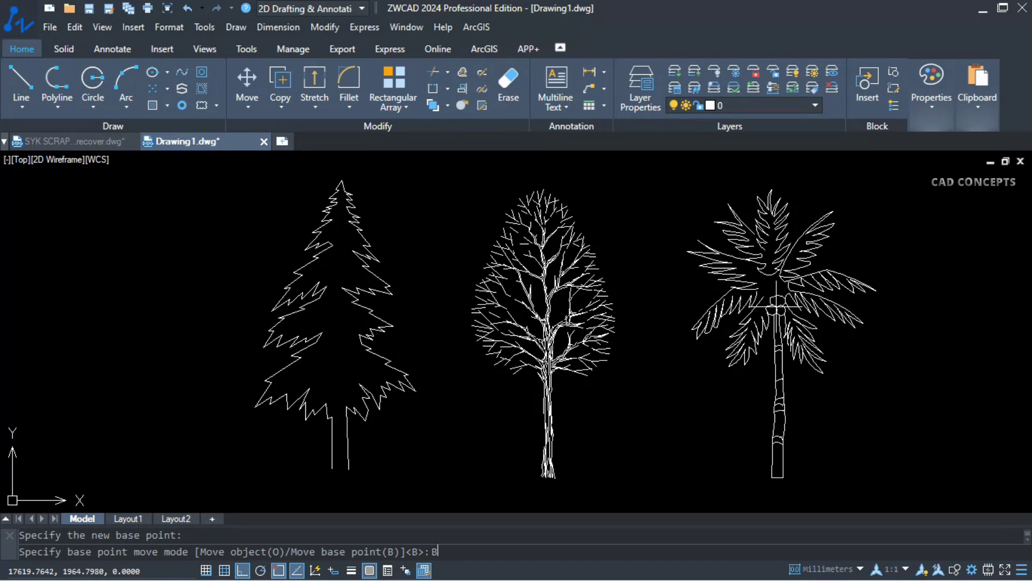
key(Return)
Select the palm, middle and pine trees to compare their new base-point grips
click(776, 311)
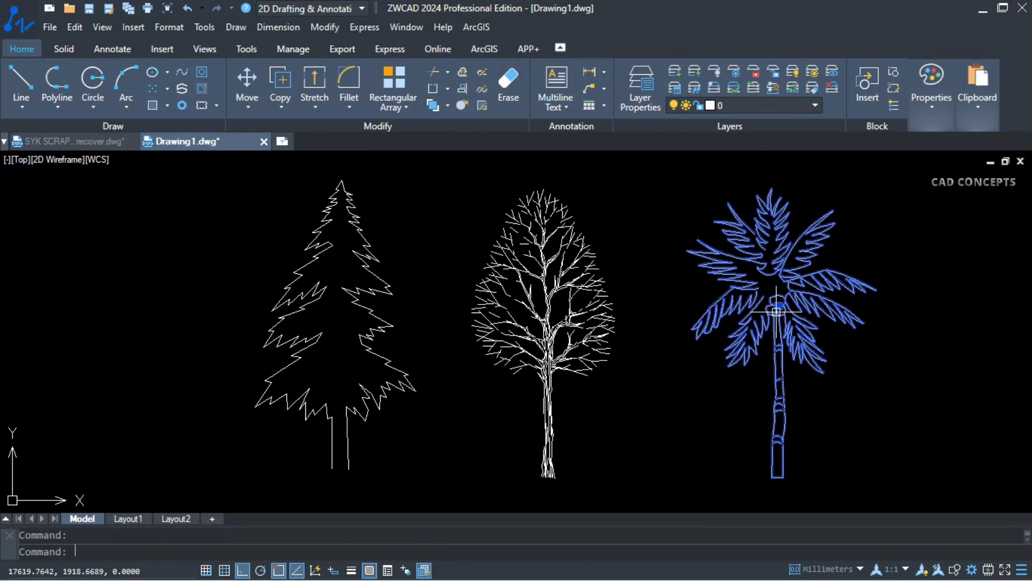
click(583, 337)
click(365, 336)
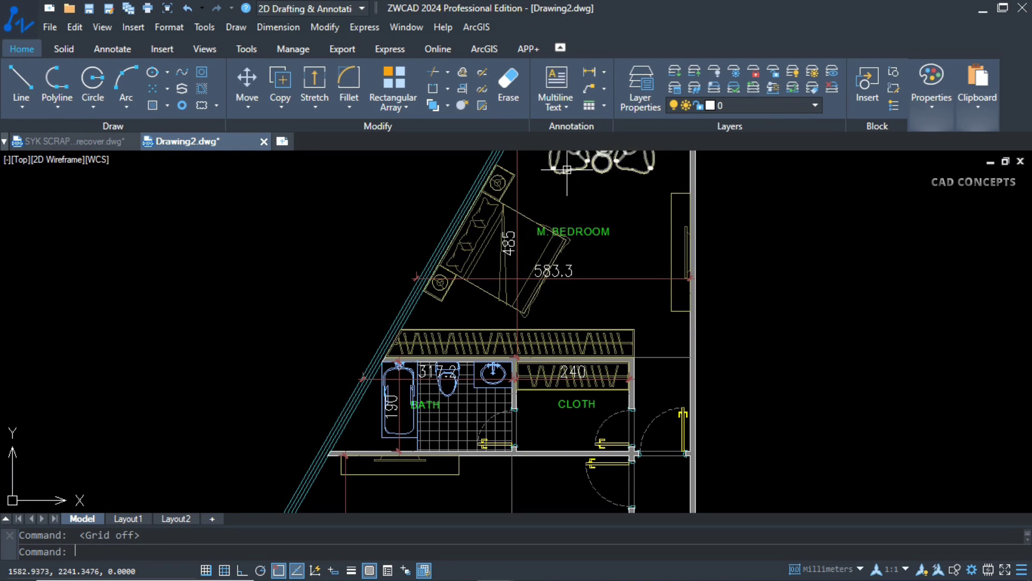
Start BCOUNTTABLE and window the whole floor plan as the counting range
scroll(538, 318, down, 6)
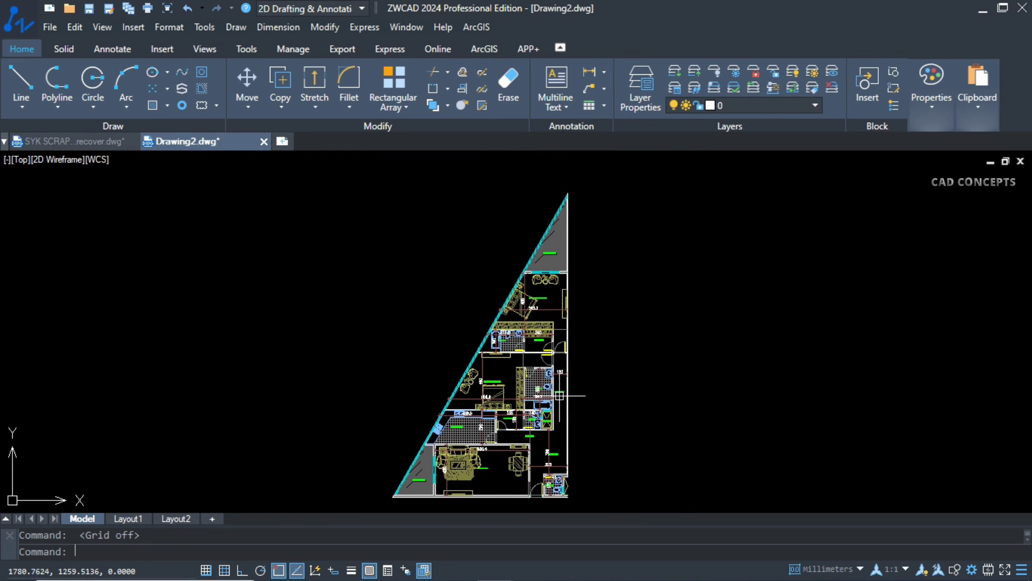
middle_drag(559, 395, 548, 386)
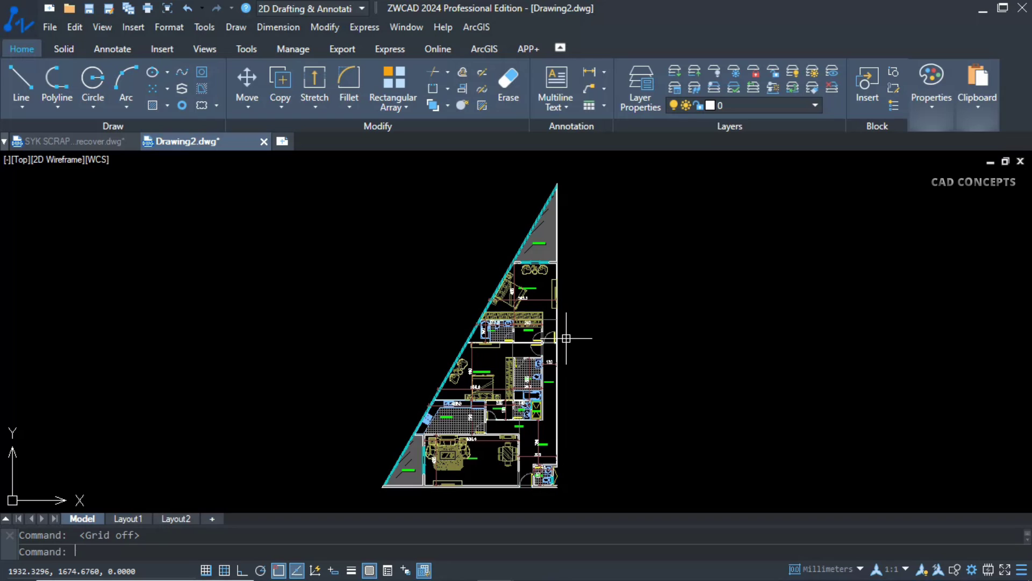
text(BCOUNT)
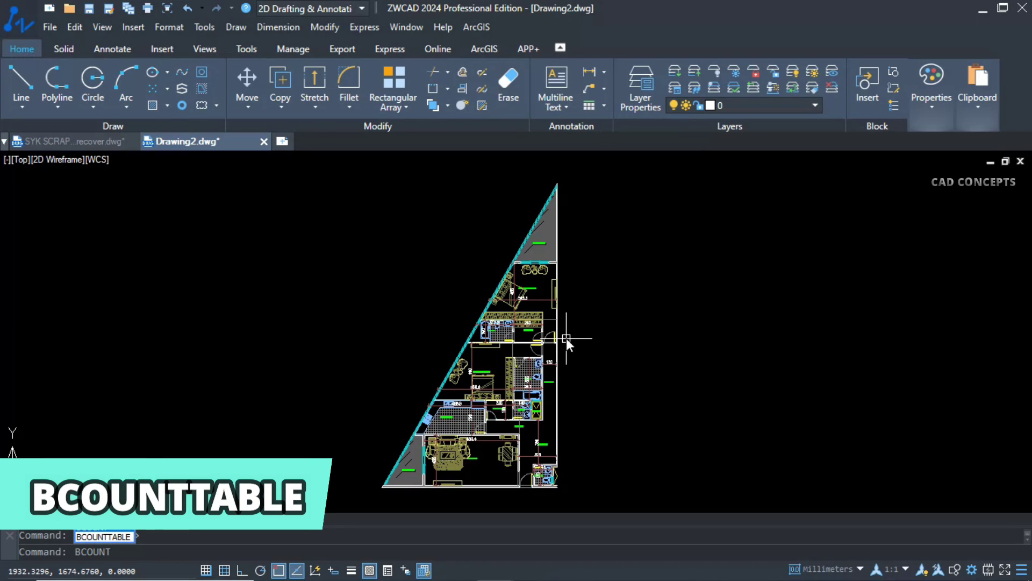
key(Return)
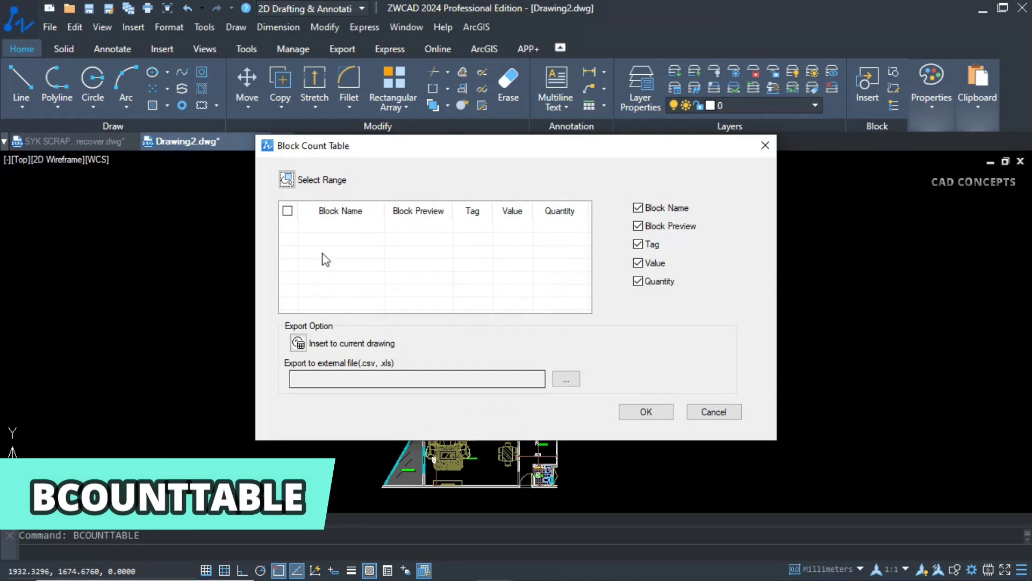
click(287, 179)
click(335, 495)
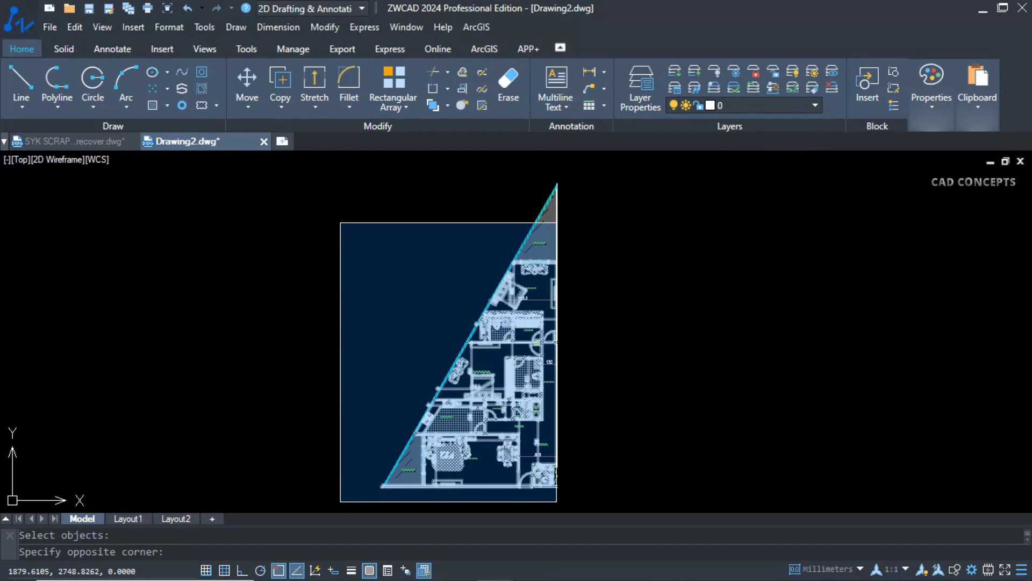
click(579, 175)
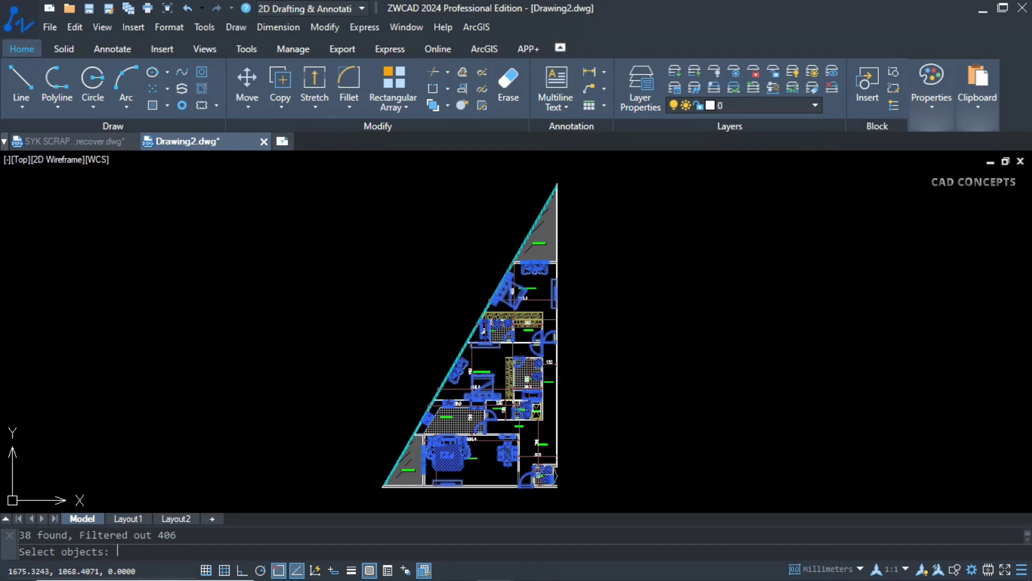
key(Return)
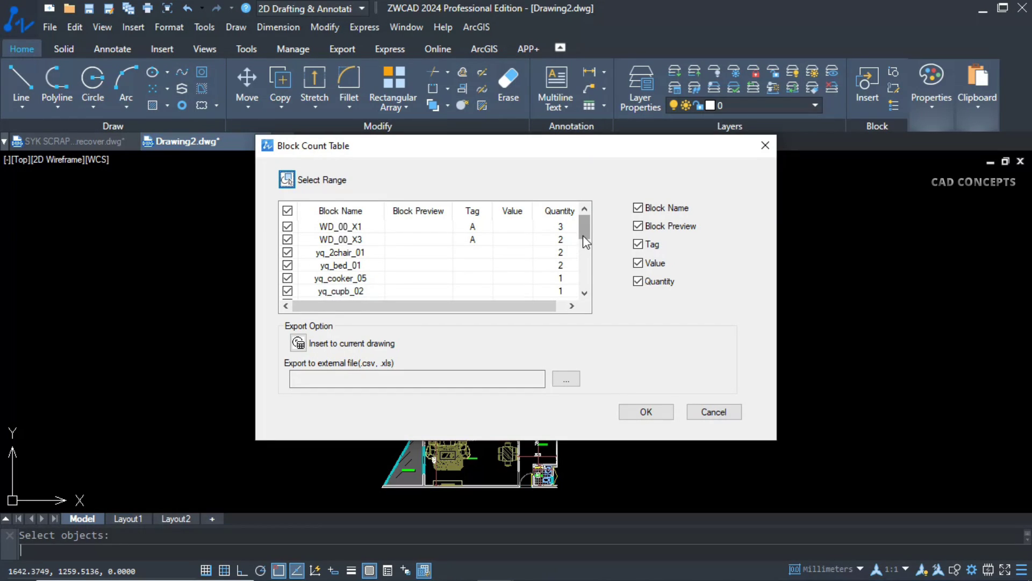
Exclude the Tag and Value columns in the Block Count Table dialog
mouse_move(584, 242)
mouse_down()
mouse_move(585, 281)
mouse_move(585, 237)
mouse_up()
click(639, 262)
click(638, 244)
click(638, 262)
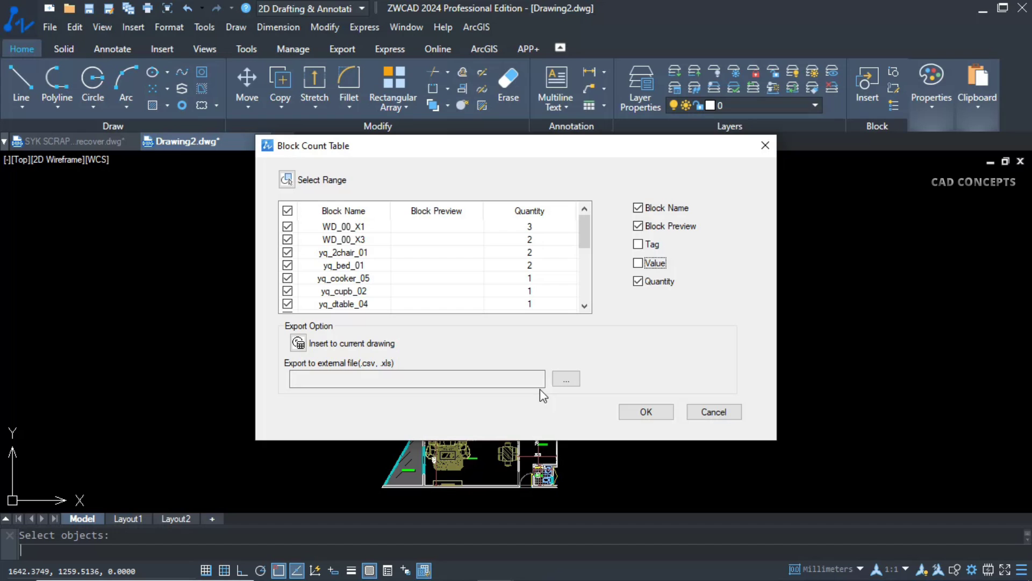
click(299, 347)
scroll(580, 339, up, 6)
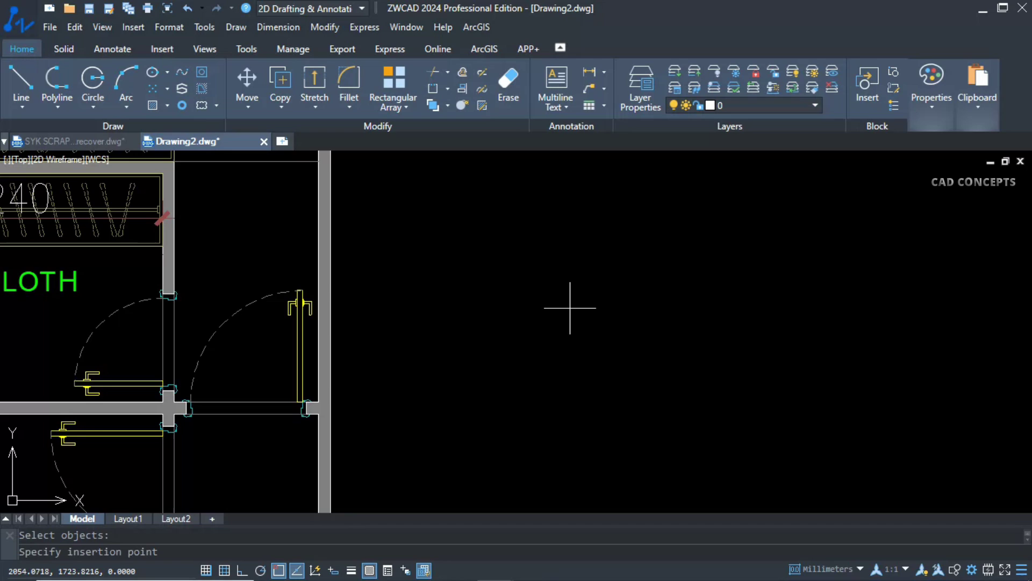
click(558, 223)
scroll(526, 367, up, 5)
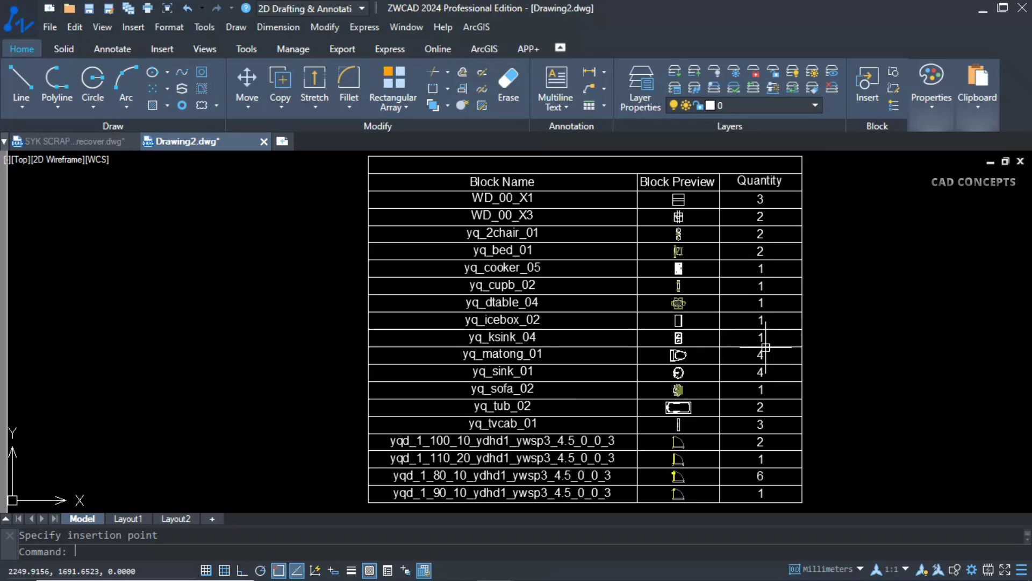
scroll(766, 348, down, 5)
scroll(633, 391, down, 2)
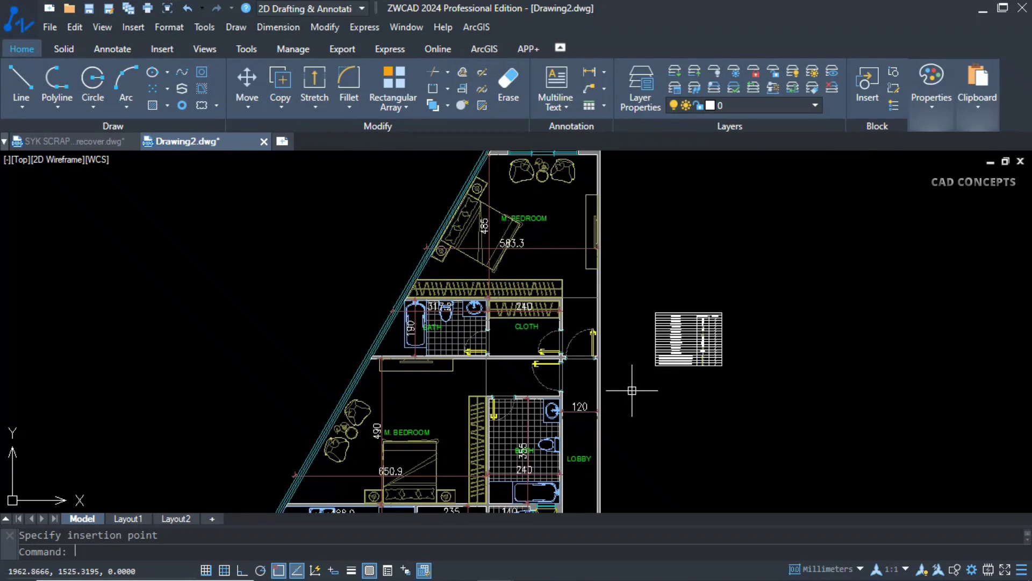
scroll(647, 376, up, 6)
middle_drag(782, 259, 708, 326)
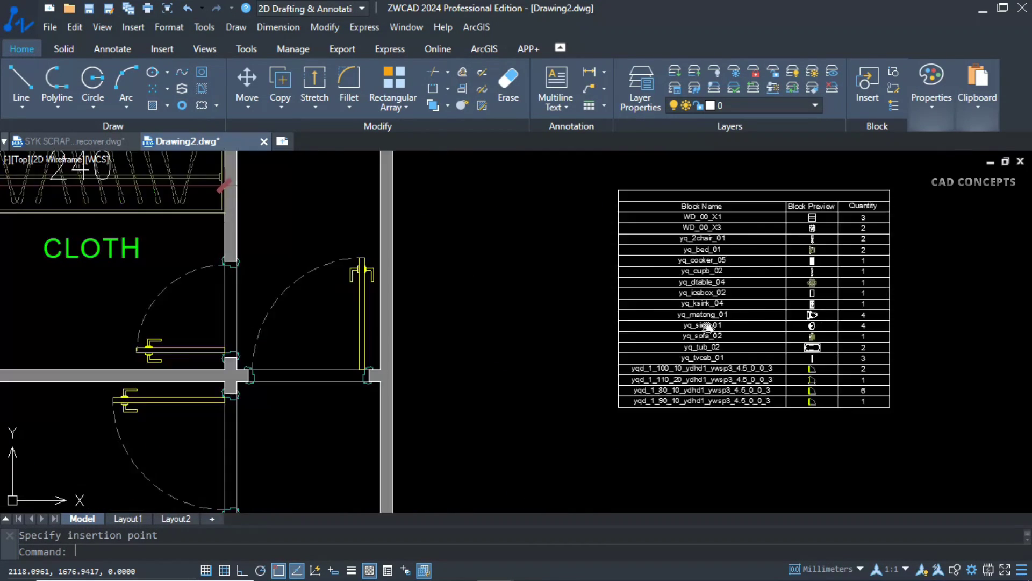
scroll(707, 326, up, 2)
scroll(594, 367, up, 3)
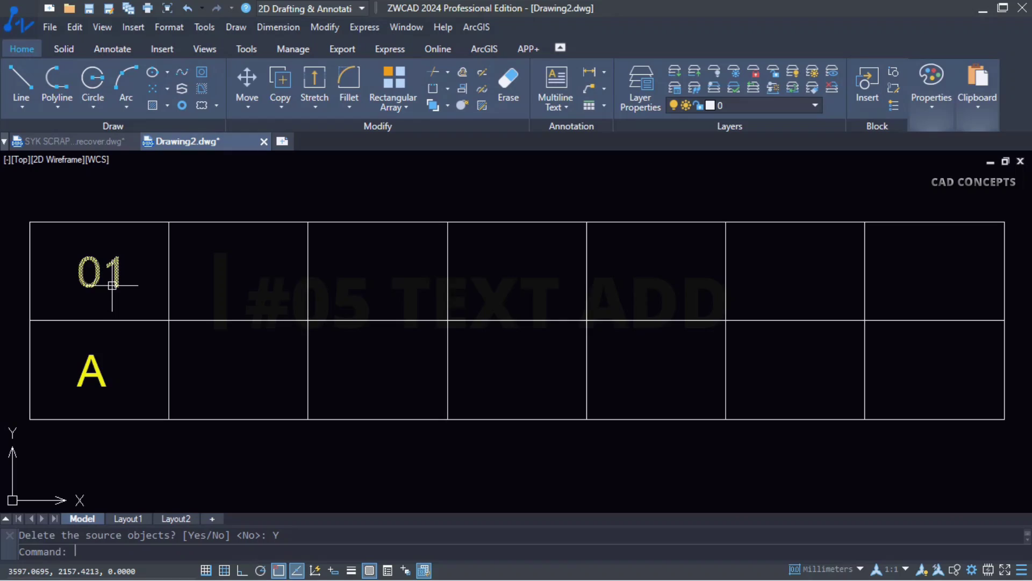
Use TEXTADD from the 01 text to place 02, 03, 04, 05, 06 and 07 in the top-row cells
key(Escape)
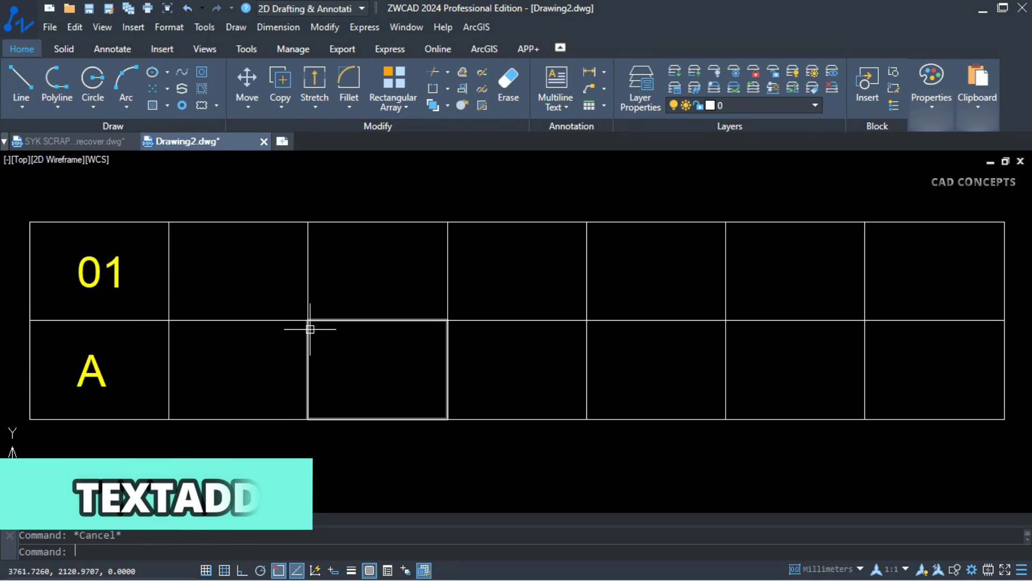
text(TEXTADD)
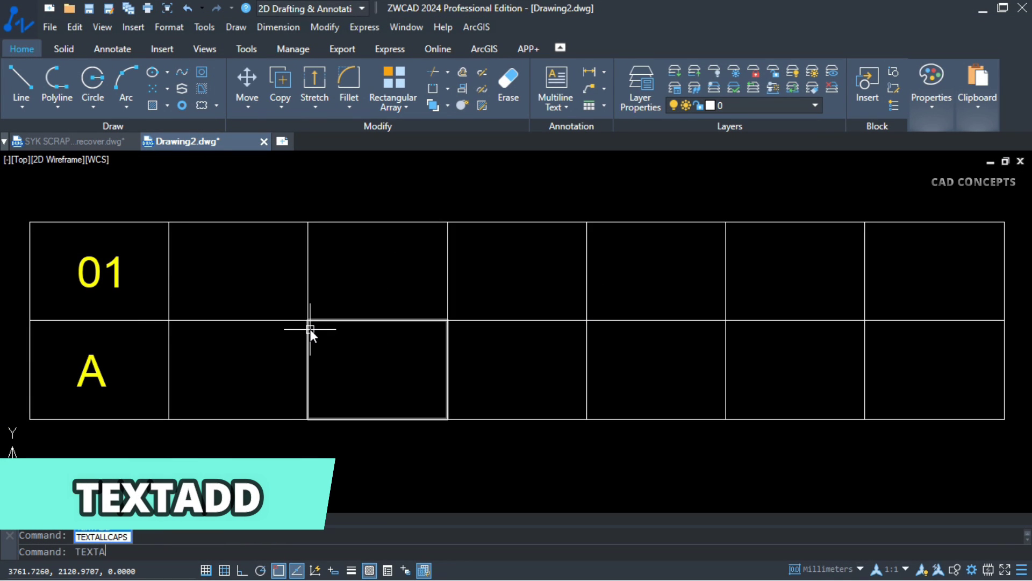
key(Return)
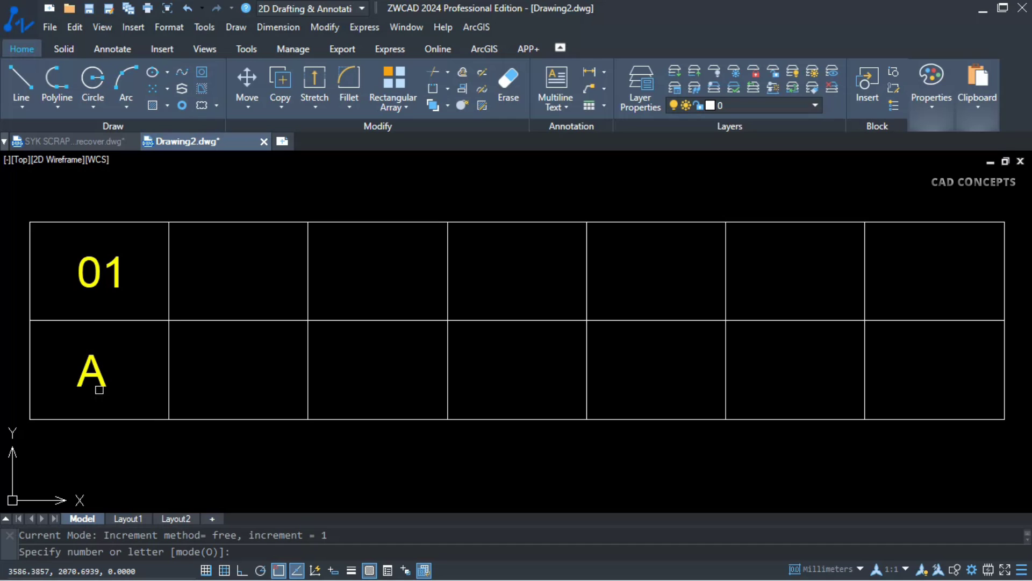
click(92, 281)
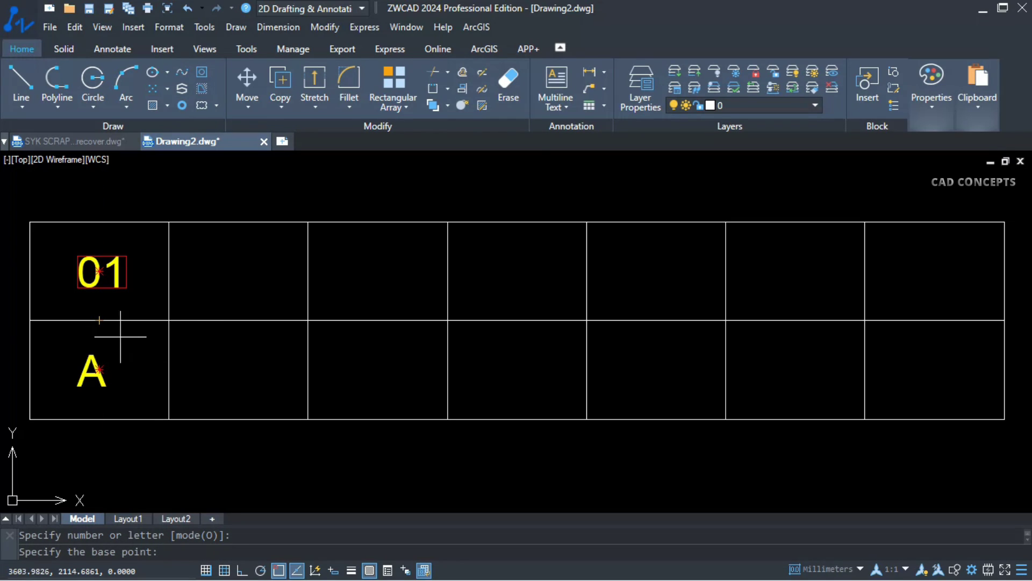
click(29, 320)
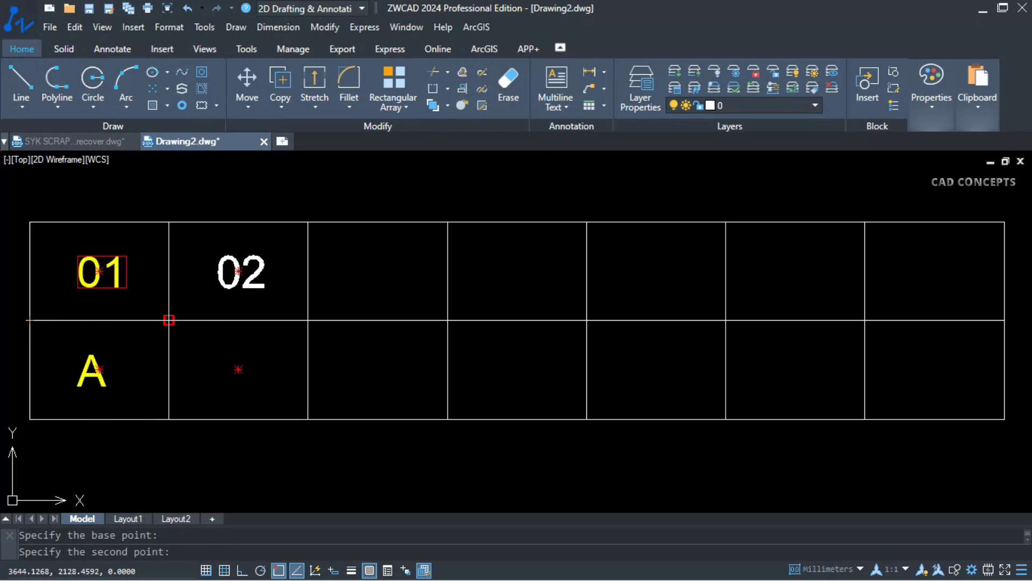
click(168, 321)
click(307, 320)
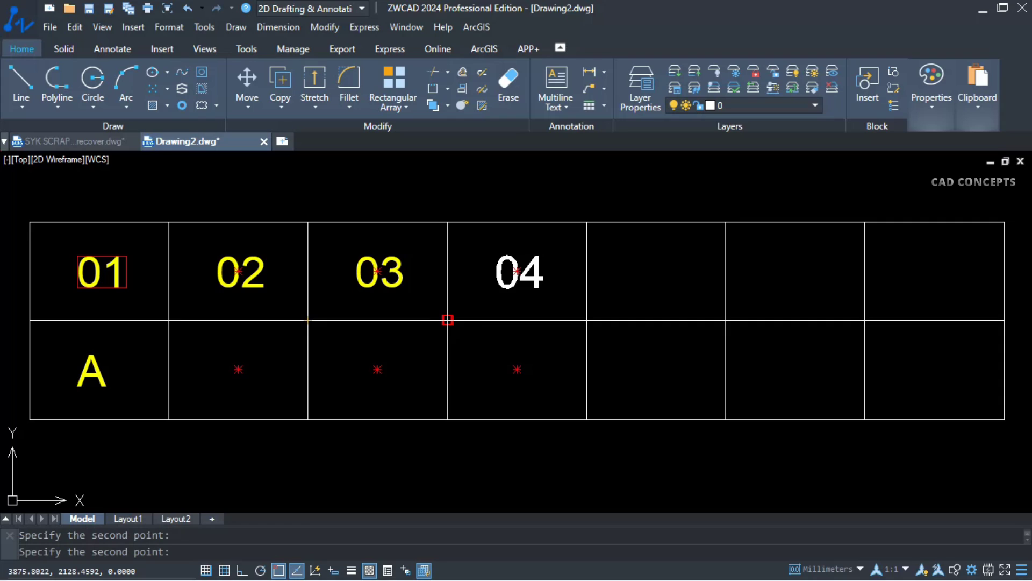
click(447, 321)
click(587, 320)
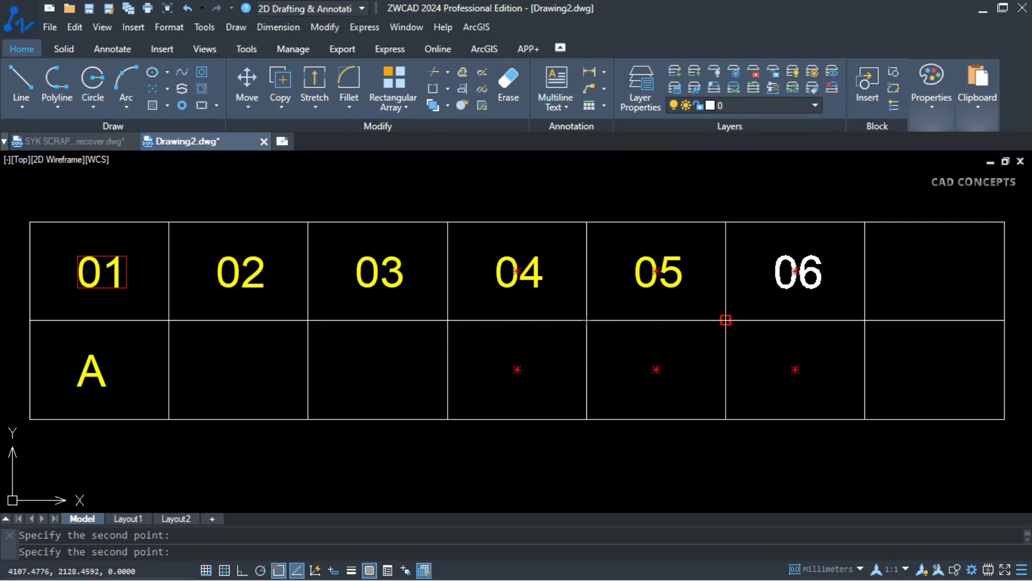
click(726, 320)
click(865, 320)
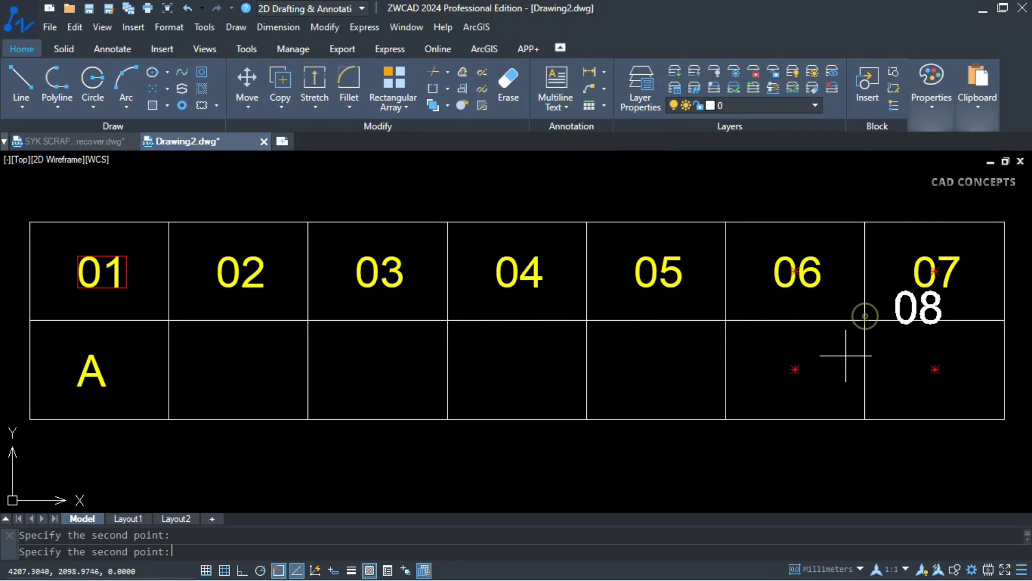
key(Escape)
Use TEXTADD from the A text to place B, C, D, E, F and G in the bottom-row cells
key(Return)
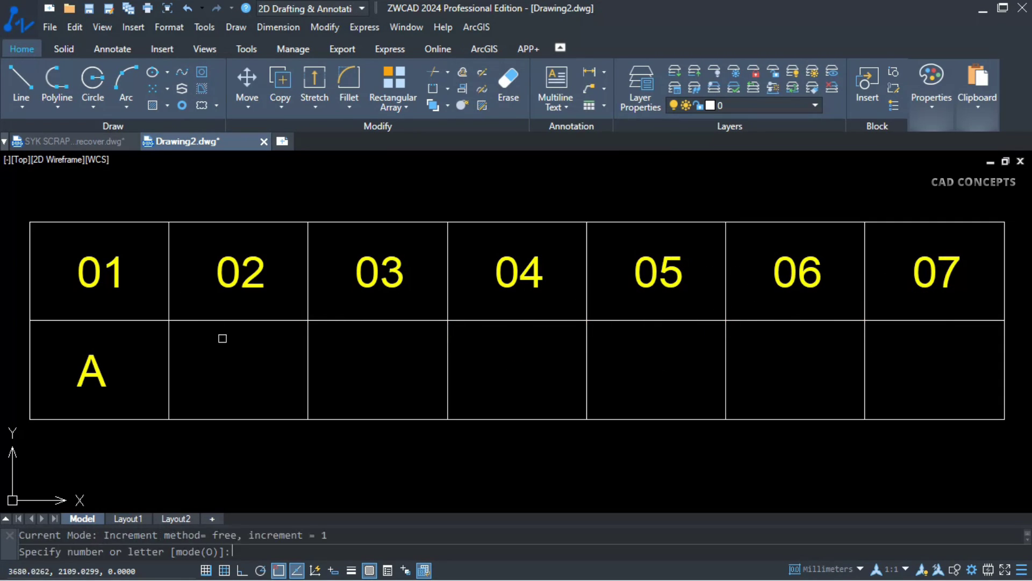
click(94, 373)
click(41, 417)
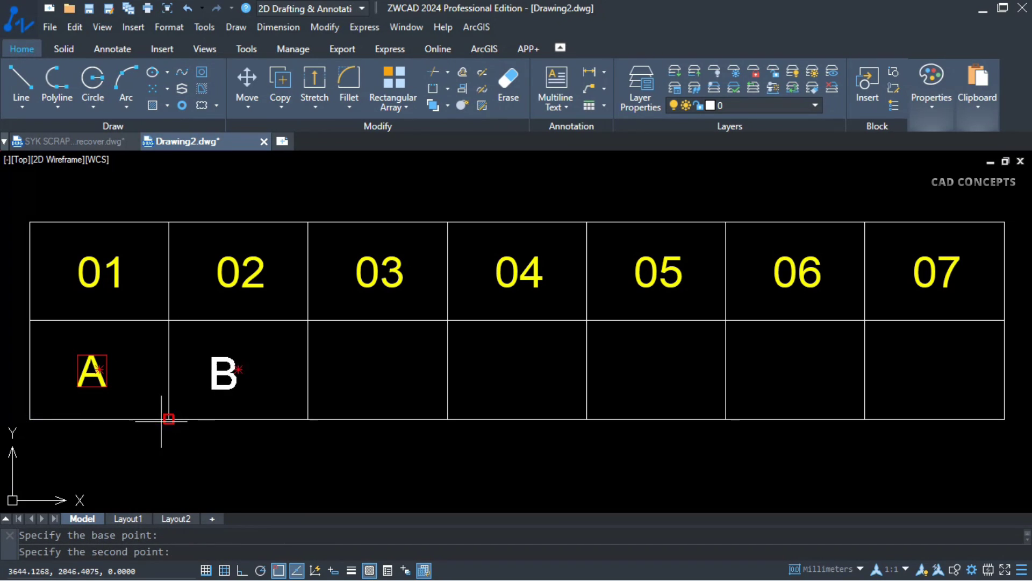
click(168, 419)
click(307, 419)
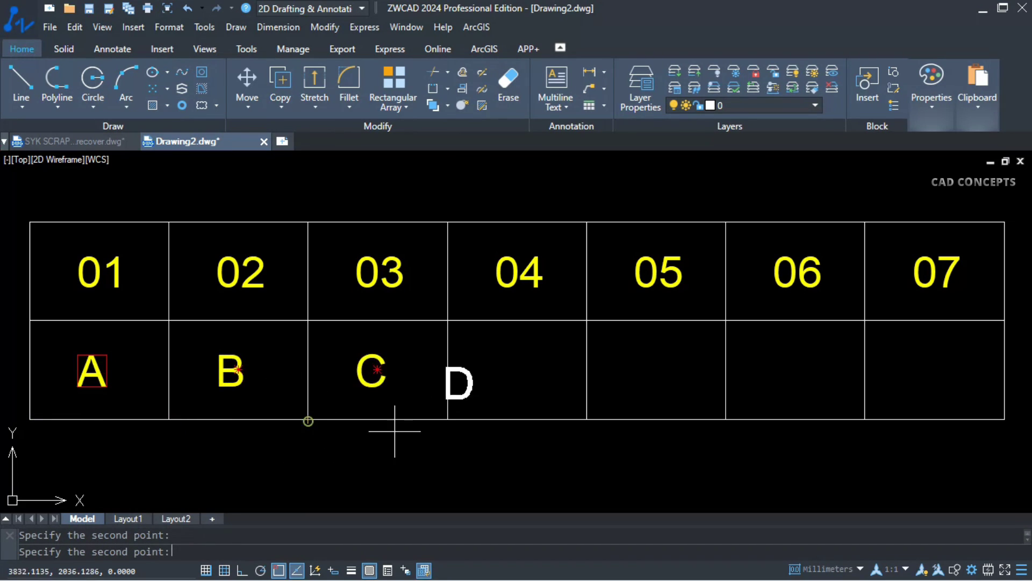
click(448, 419)
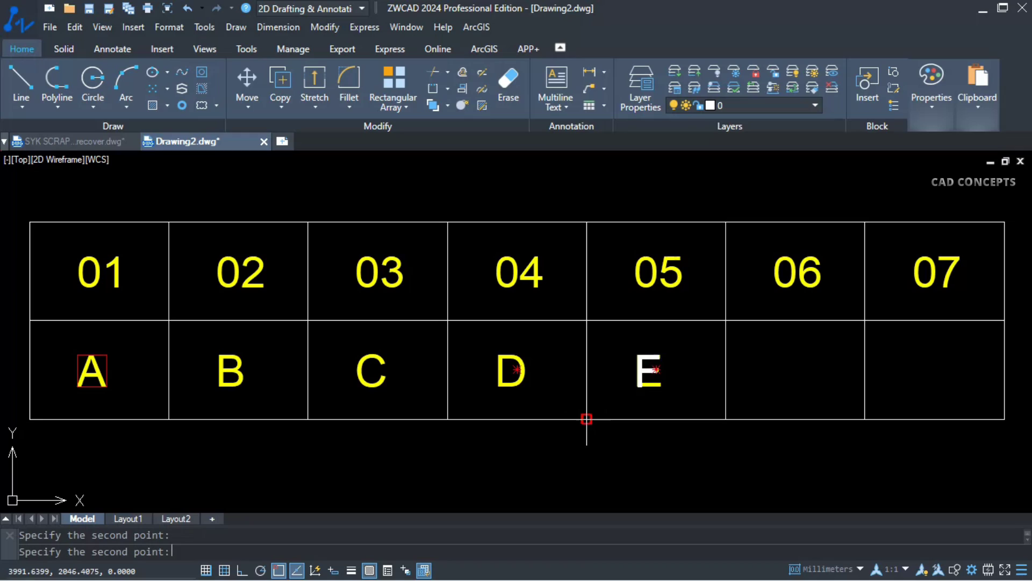
click(586, 419)
click(726, 418)
click(865, 419)
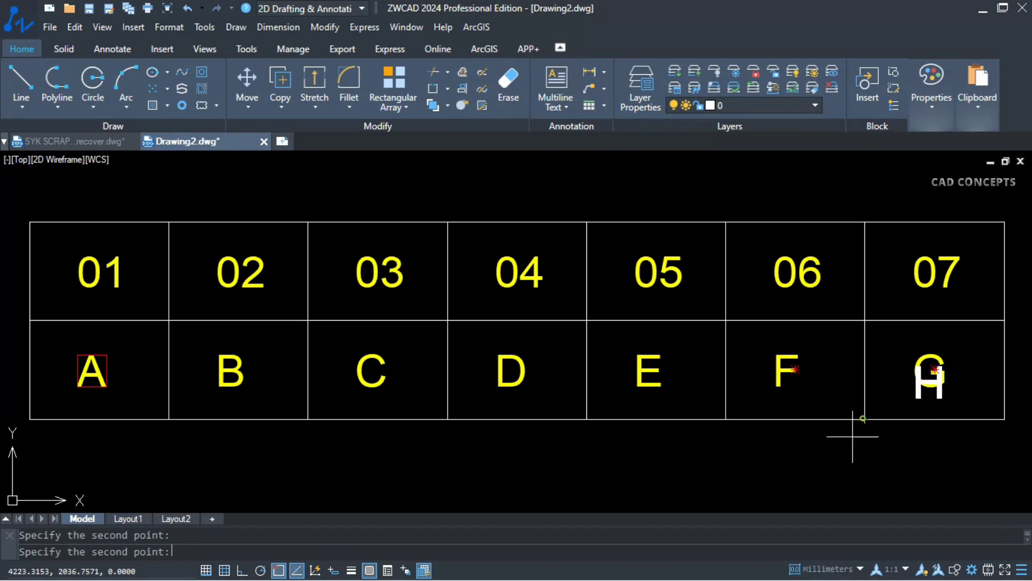
key(Escape)
key(Return)
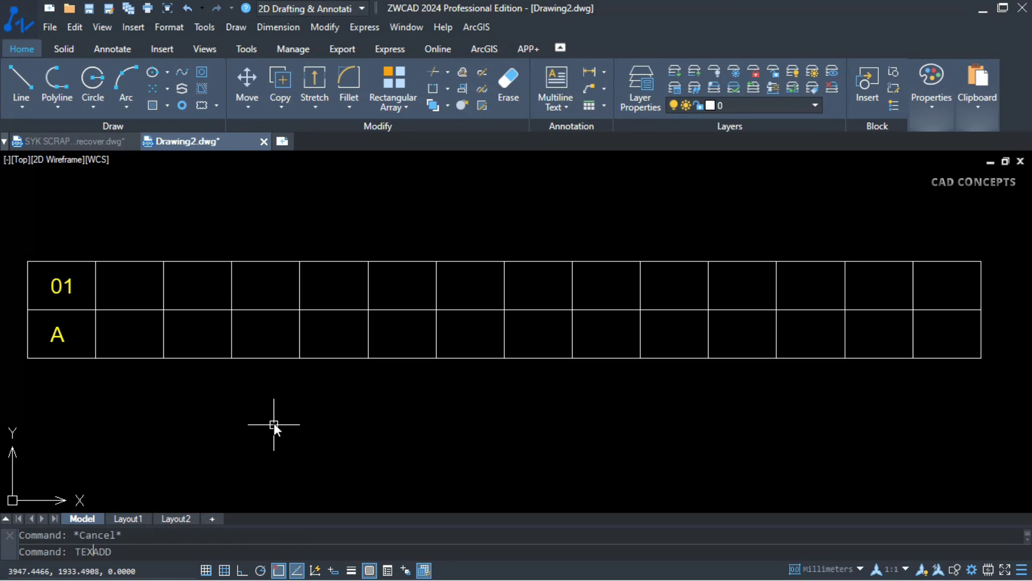
Fill the top row with 02 through 14 using TEXTADD line mode from 01 with one-cell spacing
key(Return)
text(0)
key(Return)
key(Return)
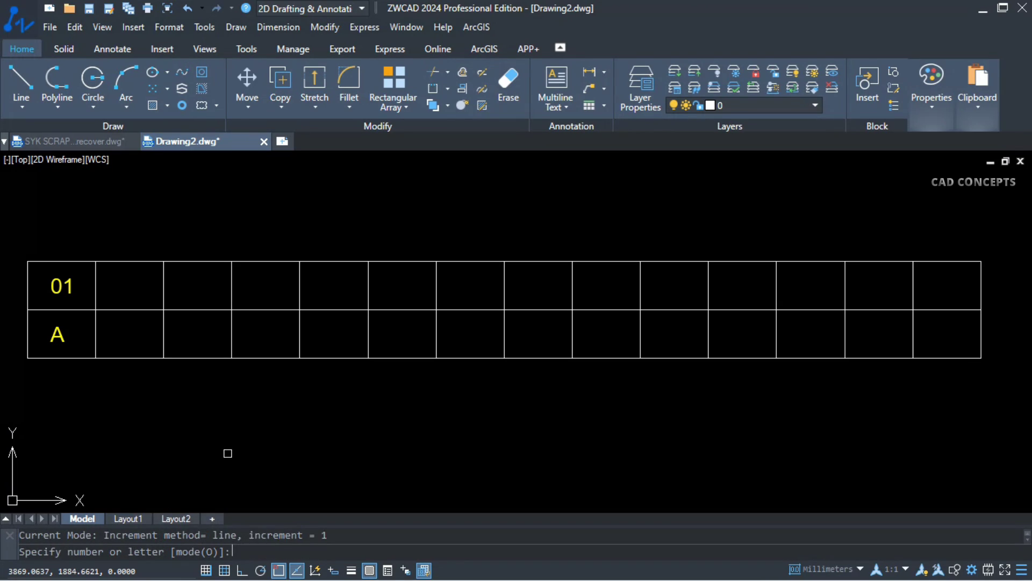
click(51, 286)
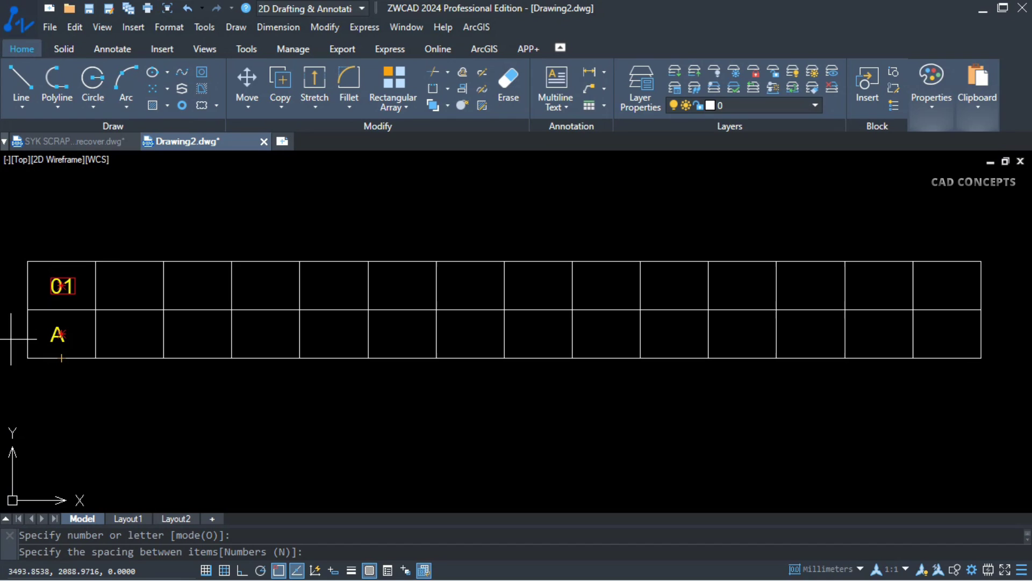
click(27, 309)
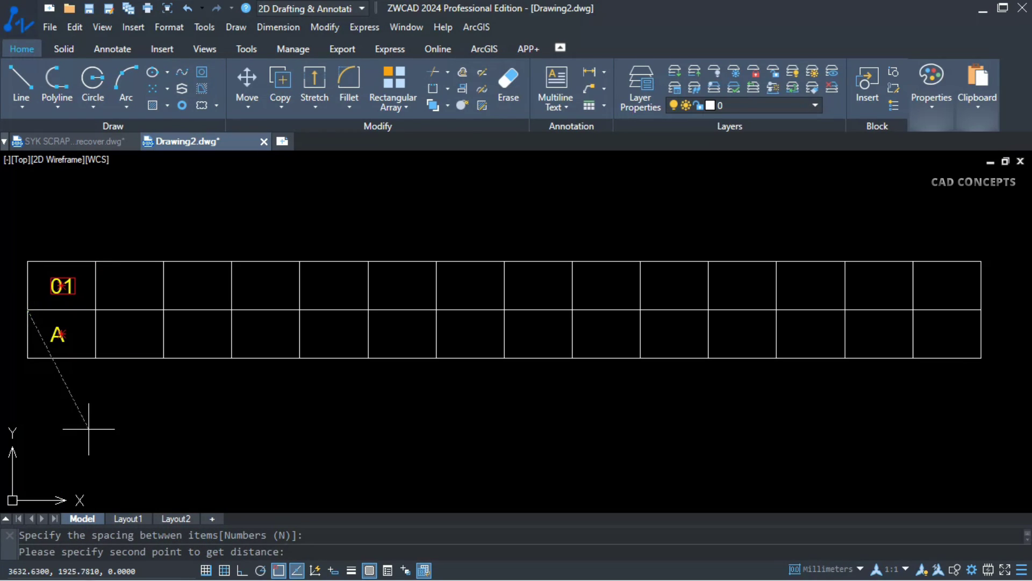
click(95, 309)
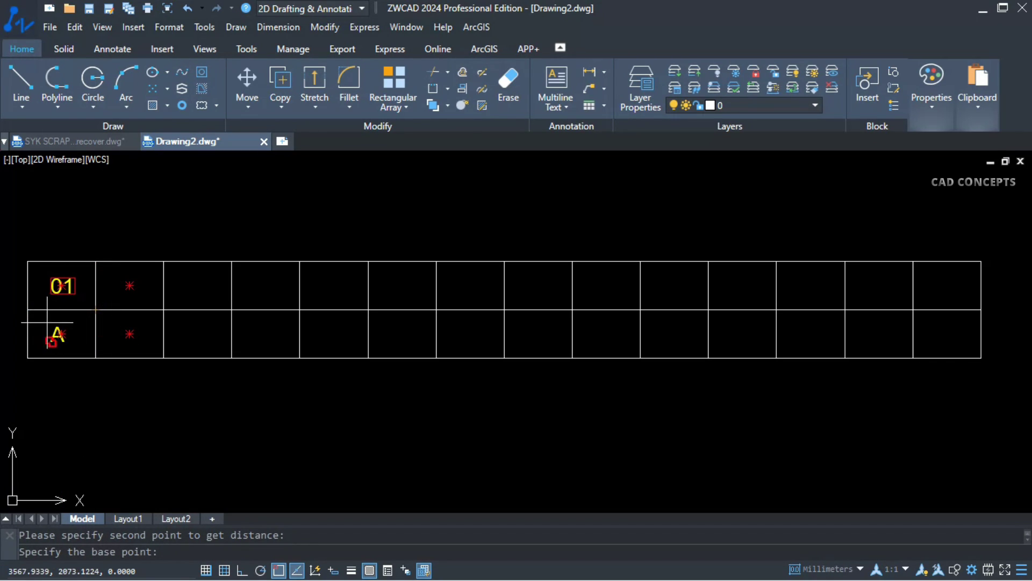
click(28, 310)
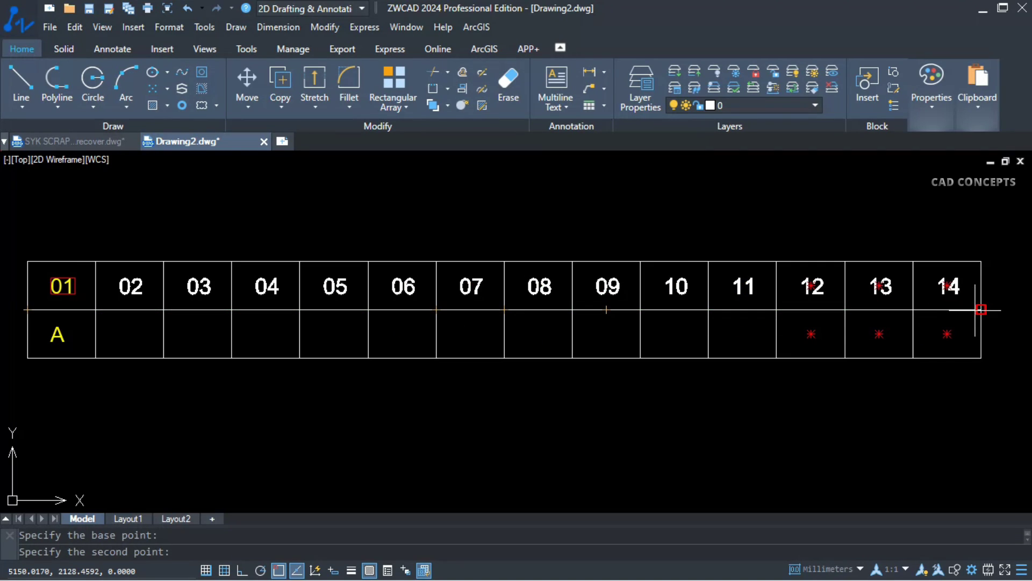
click(913, 309)
Fill the bottom row with letters B through N from A using the same one-cell spacing
key(Return)
click(57, 335)
click(28, 358)
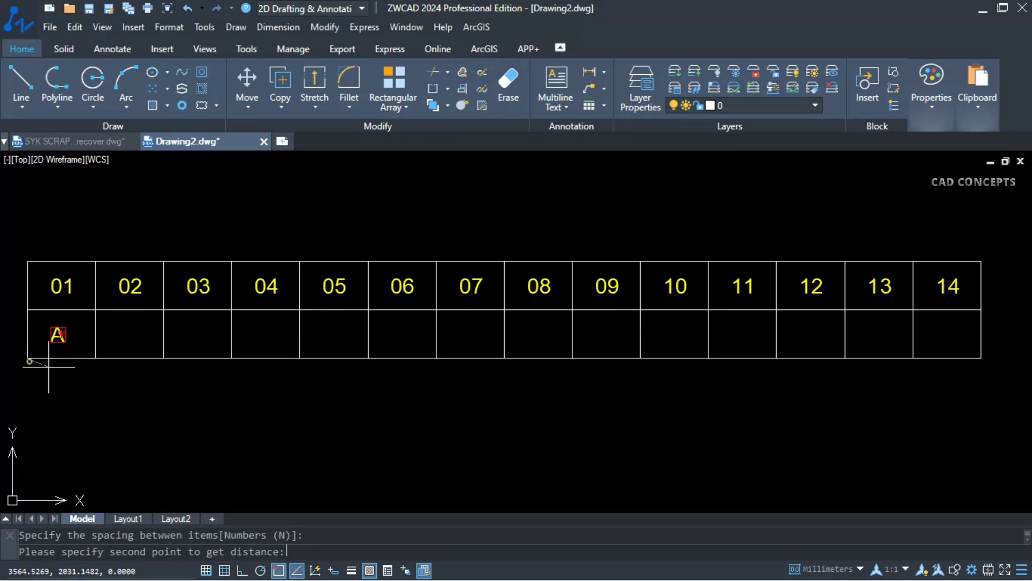
click(96, 358)
click(27, 357)
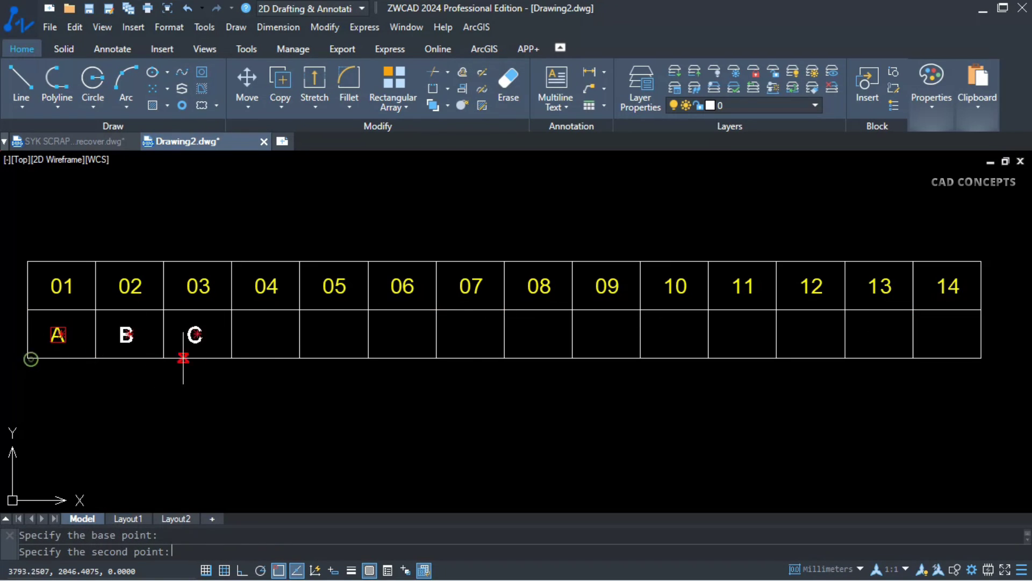
click(913, 357)
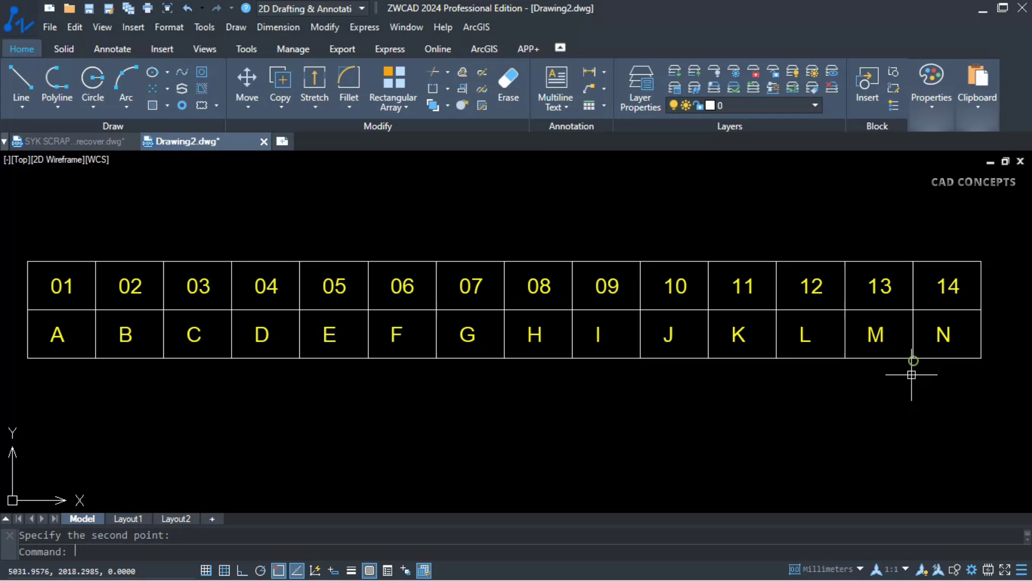